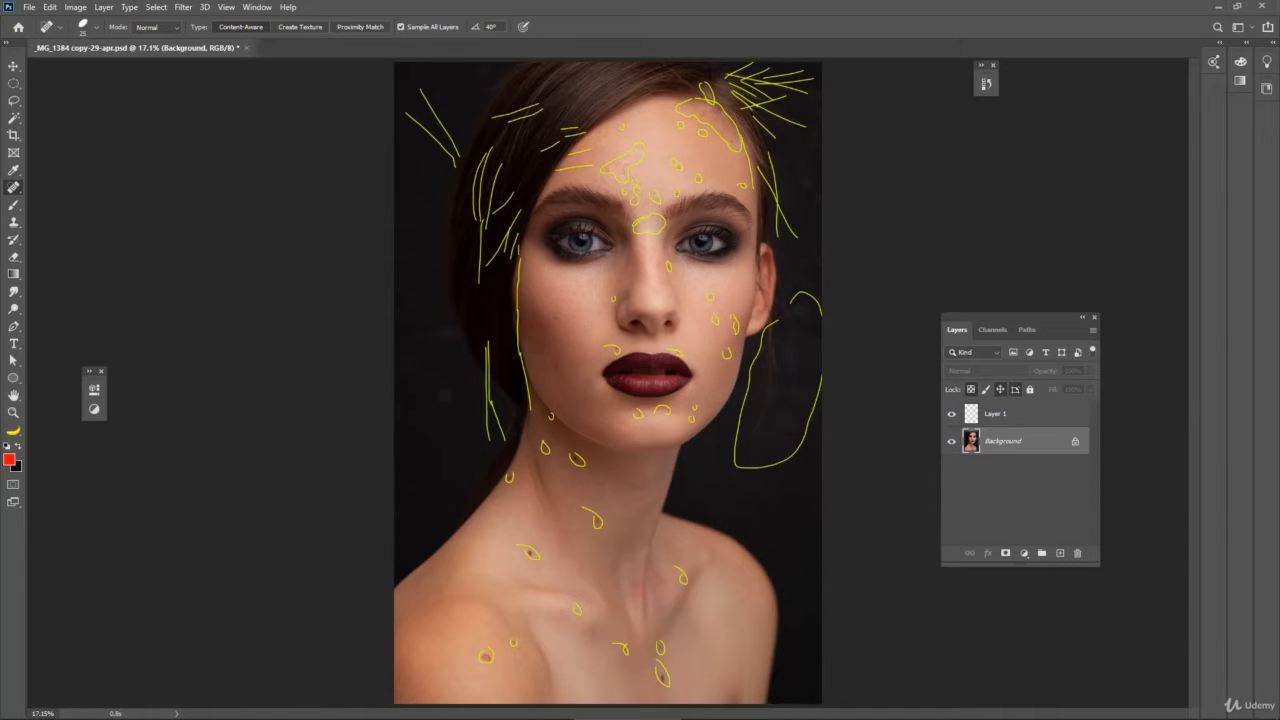
# - Open a new window for _MG_1384 copy-29-apr.psd, view it, and return to the original document window
pyautogui.click(257, 7)
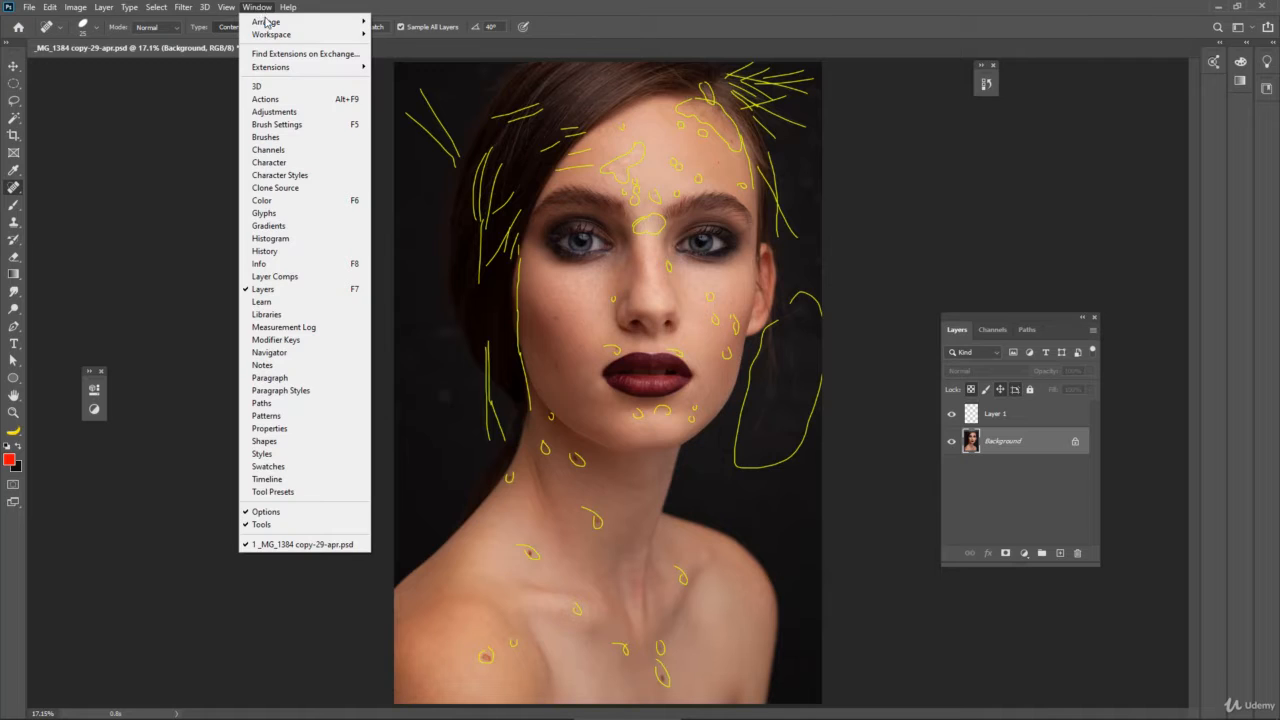
pyautogui.moveTo(266, 23)
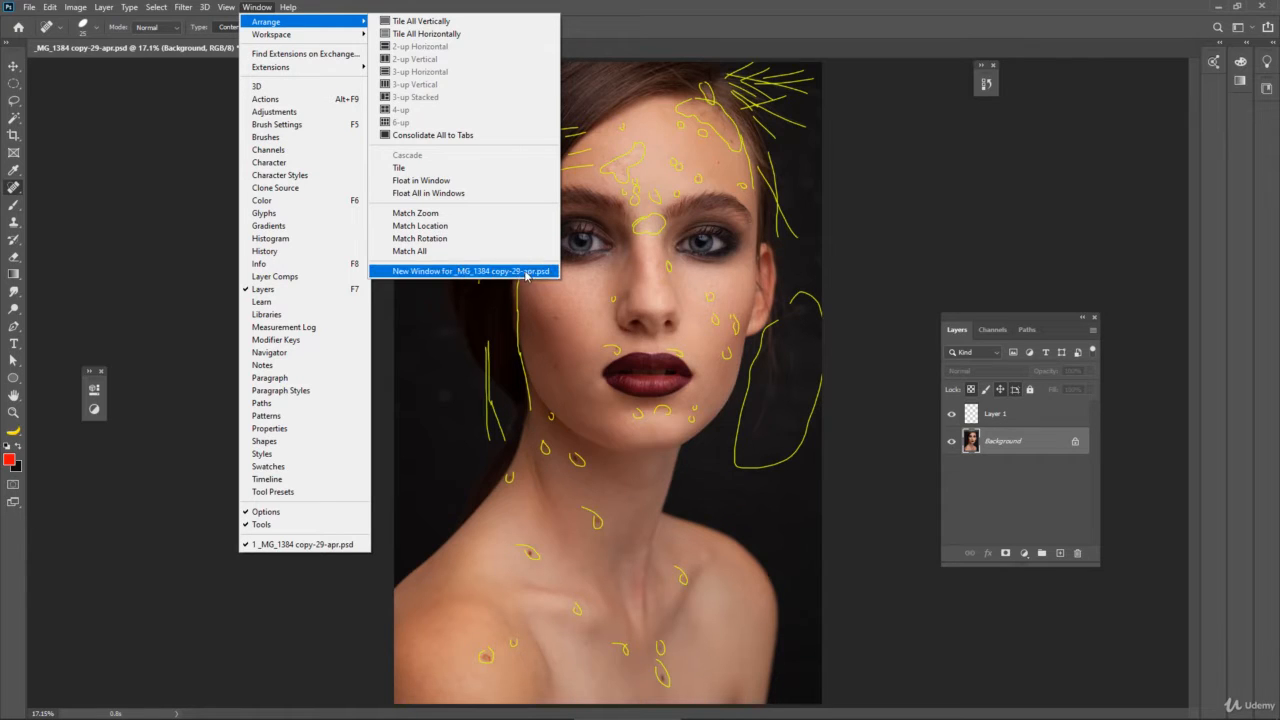
pyautogui.click(420, 274)
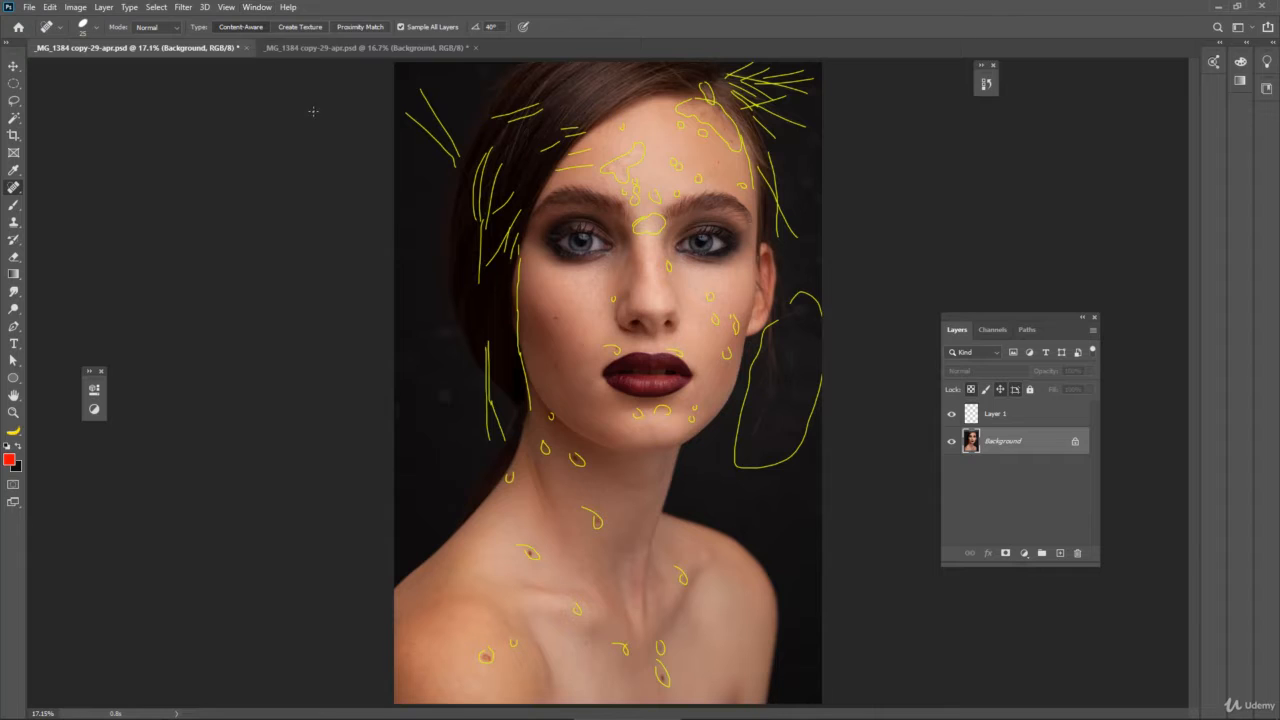
pyautogui.click(307, 50)
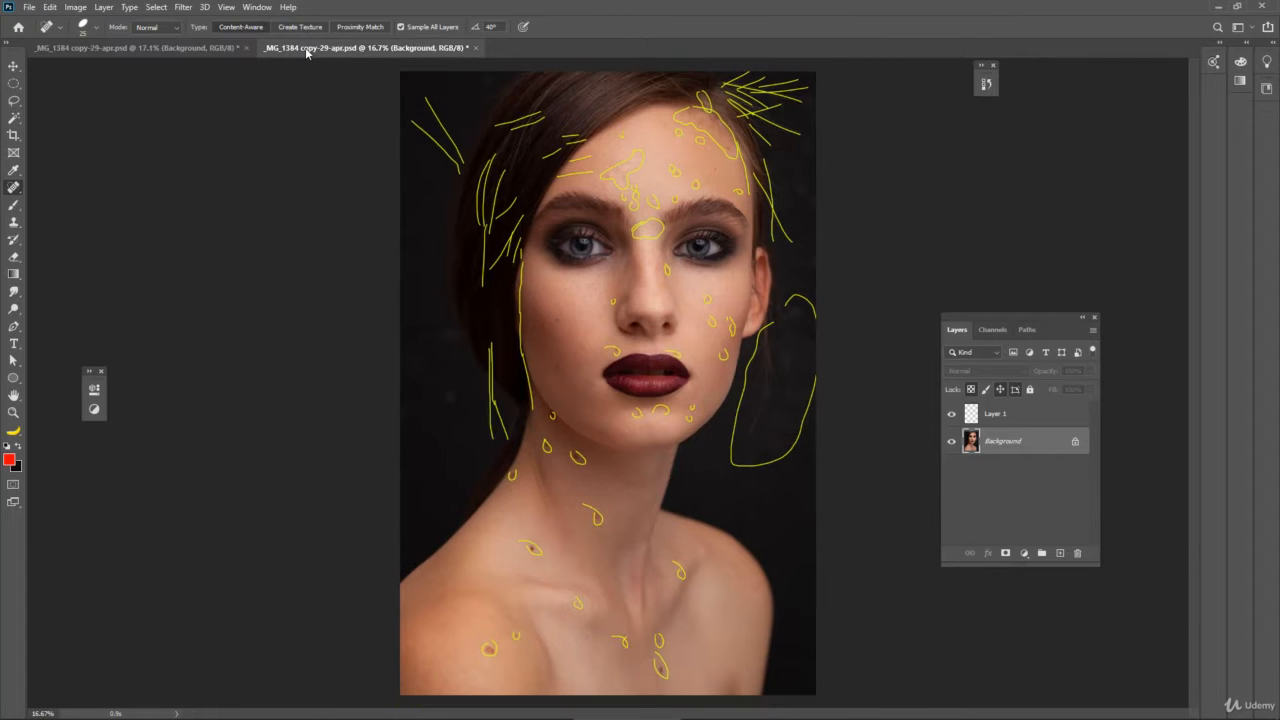
pyautogui.click(180, 48)
# - Paint a red test scribble over the face with the Brush tool, check it in the second window, and undo it
pyautogui.click(13, 204)
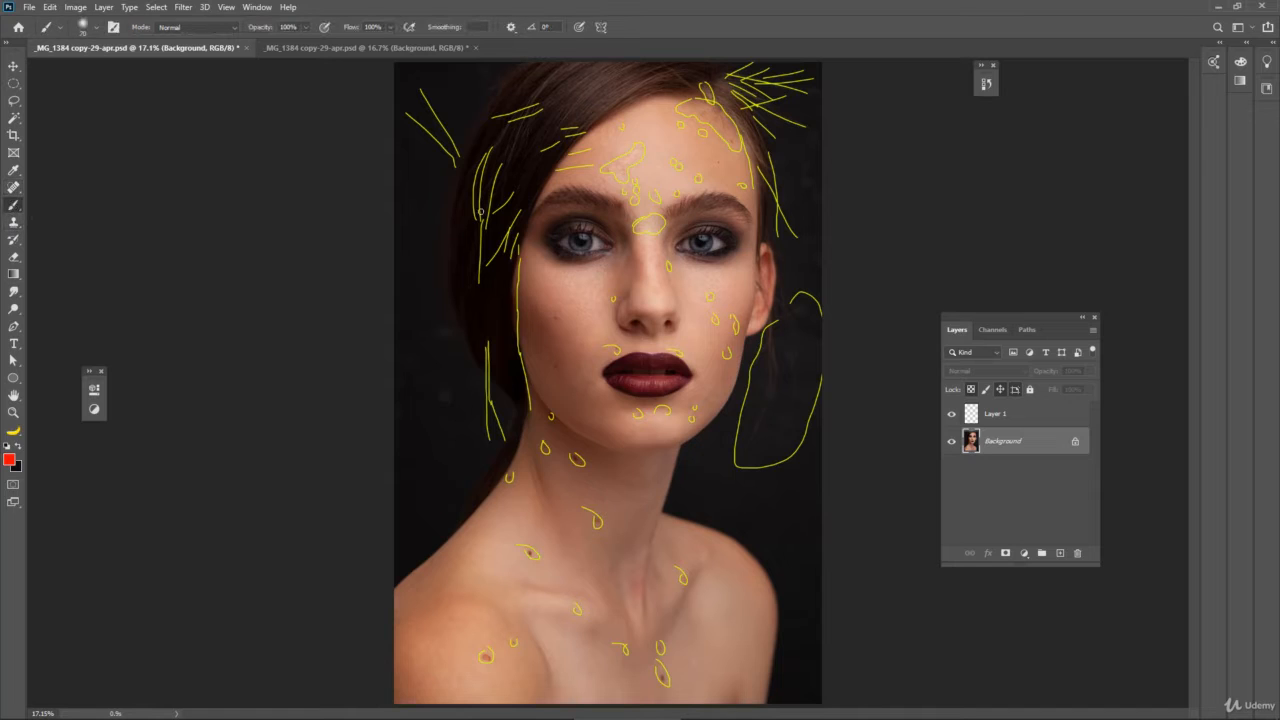
pyautogui.moveTo(650, 222)
pyautogui.mouseDown()
pyautogui.moveTo(565, 358)
pyautogui.moveTo(545, 225)
pyautogui.moveTo(595, 280)
pyautogui.moveTo(488, 397)
pyautogui.moveTo(540, 445)
pyautogui.mouseUp()
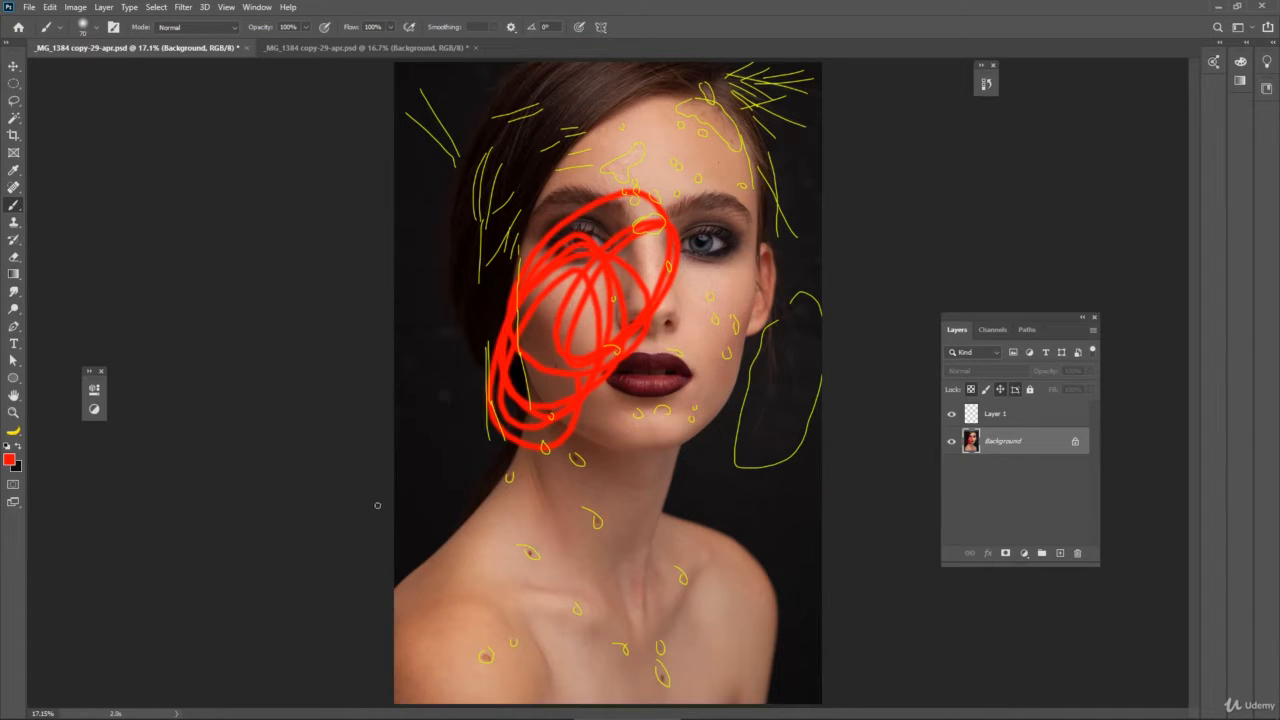
pyautogui.click(295, 52)
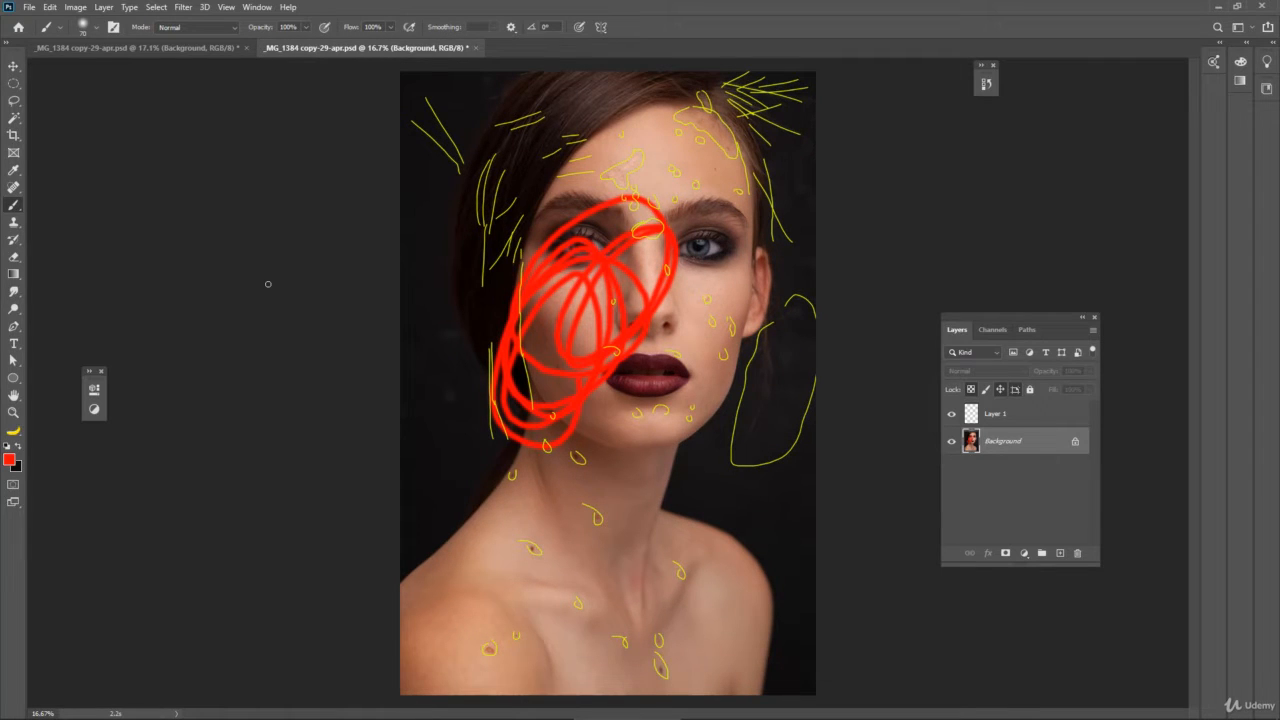
pyautogui.hotkey('ctrl', 'z')
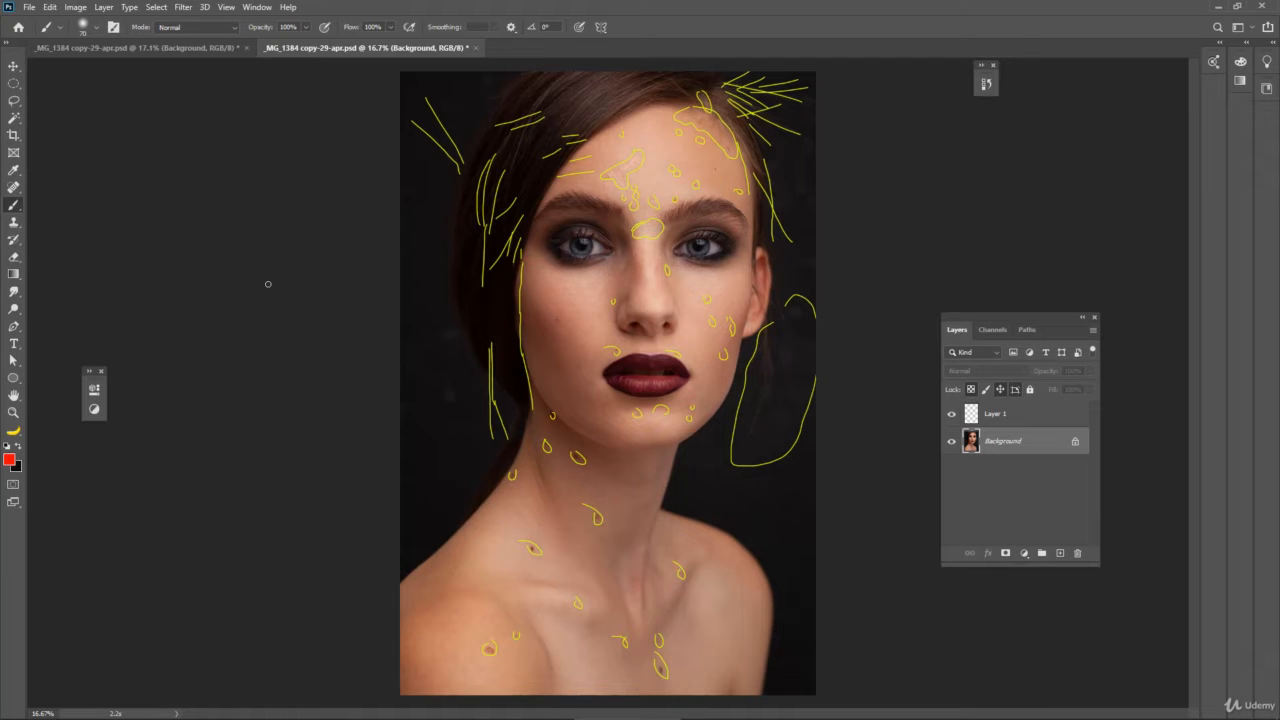
# - Arrange the two document windows as 2-up Vertical and move the Layers panel off the face in the second view
pyautogui.click(257, 7)
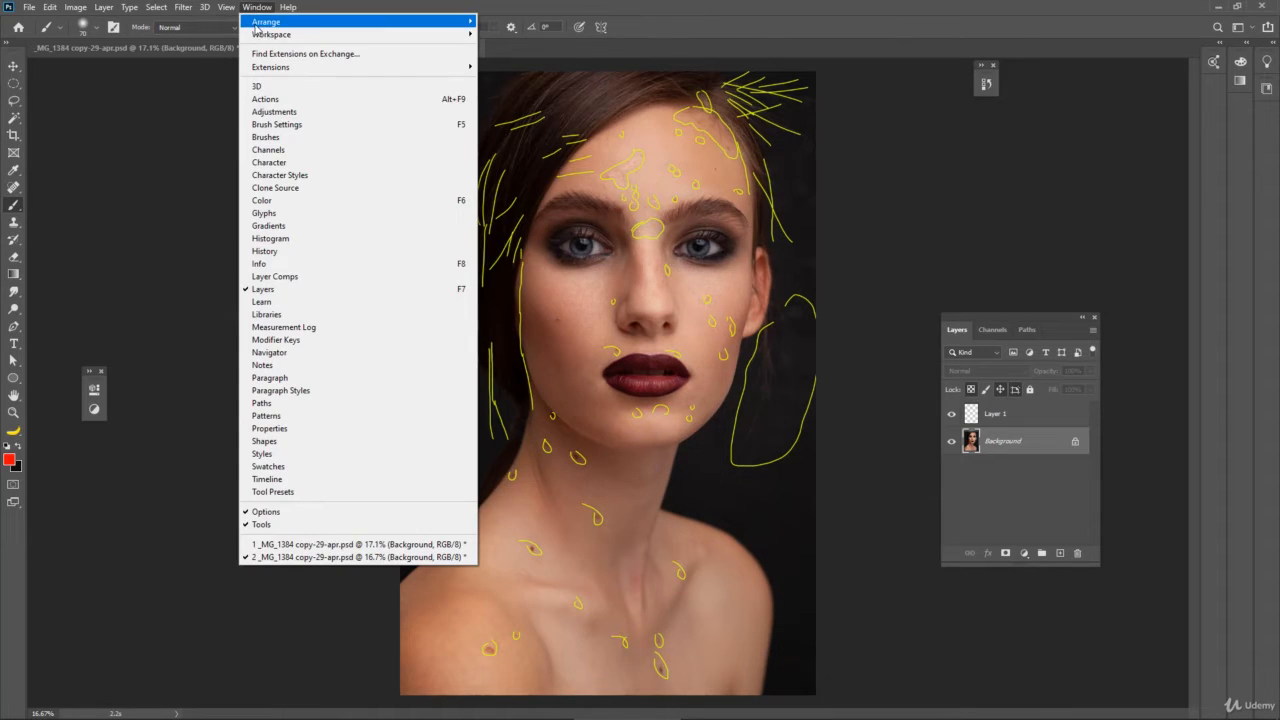
pyautogui.moveTo(256, 29)
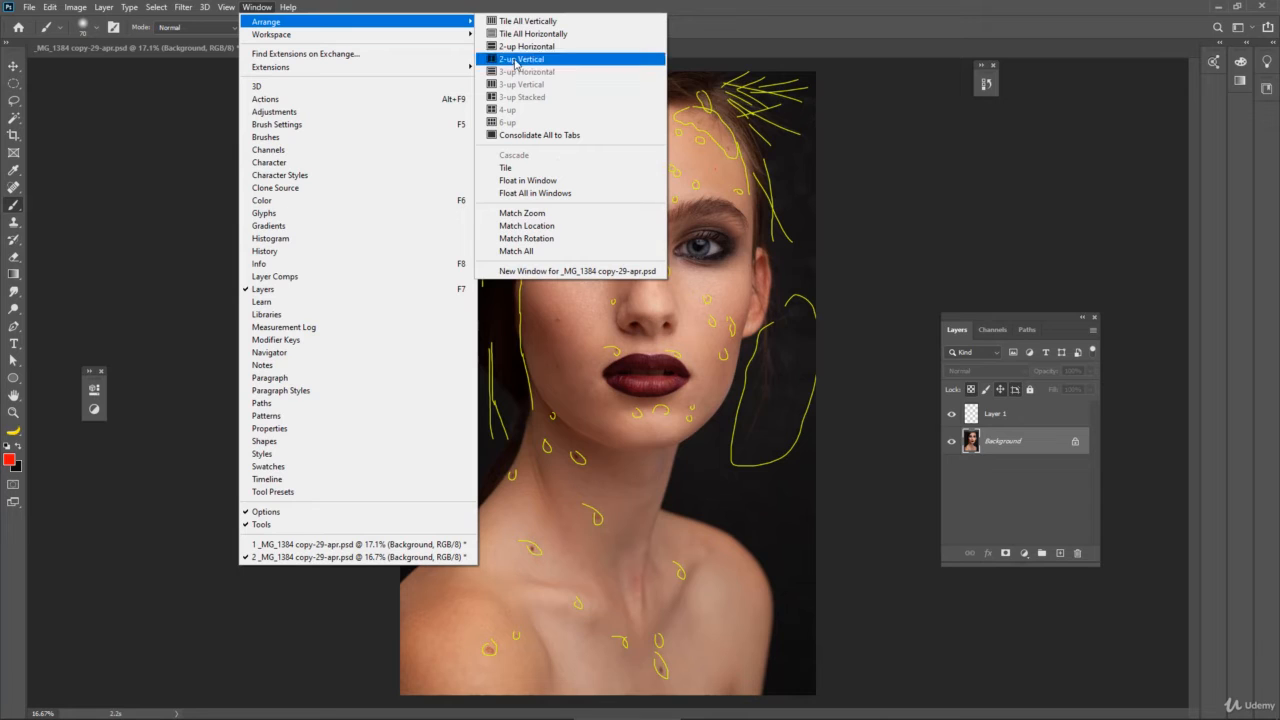
pyautogui.click(516, 63)
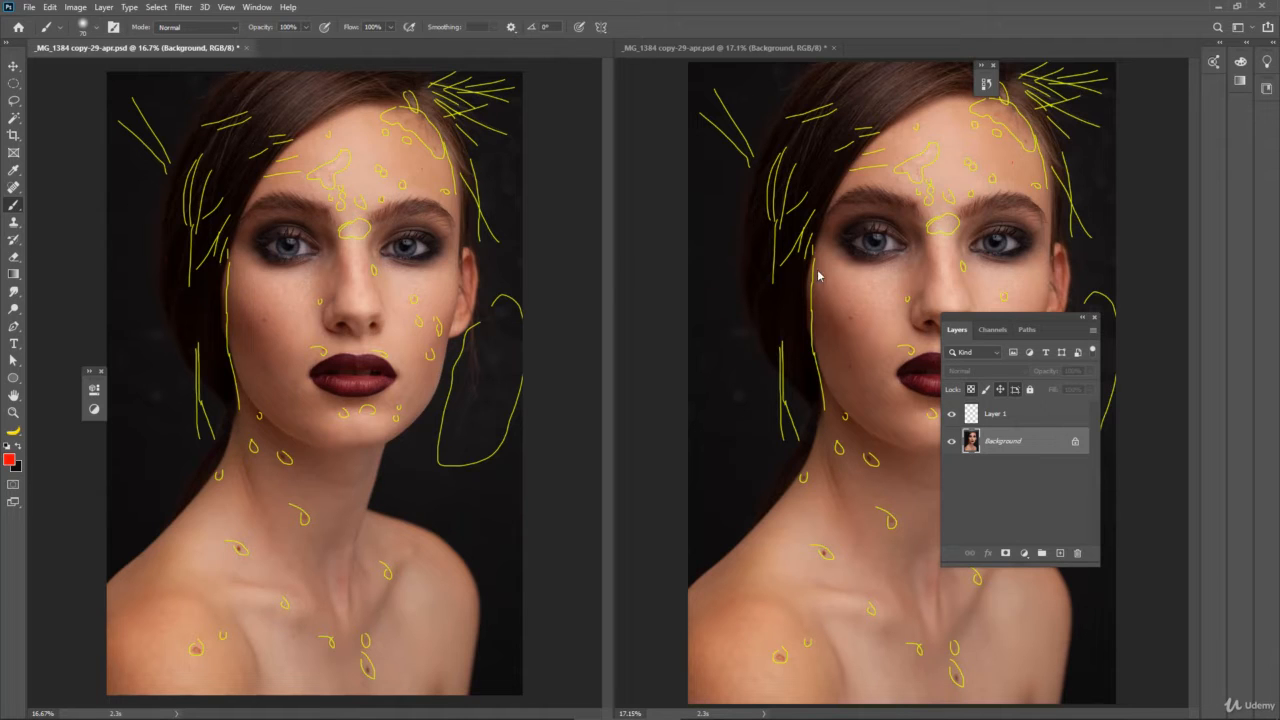
pyautogui.moveTo(1006, 316); pyautogui.dragTo(699, 413)
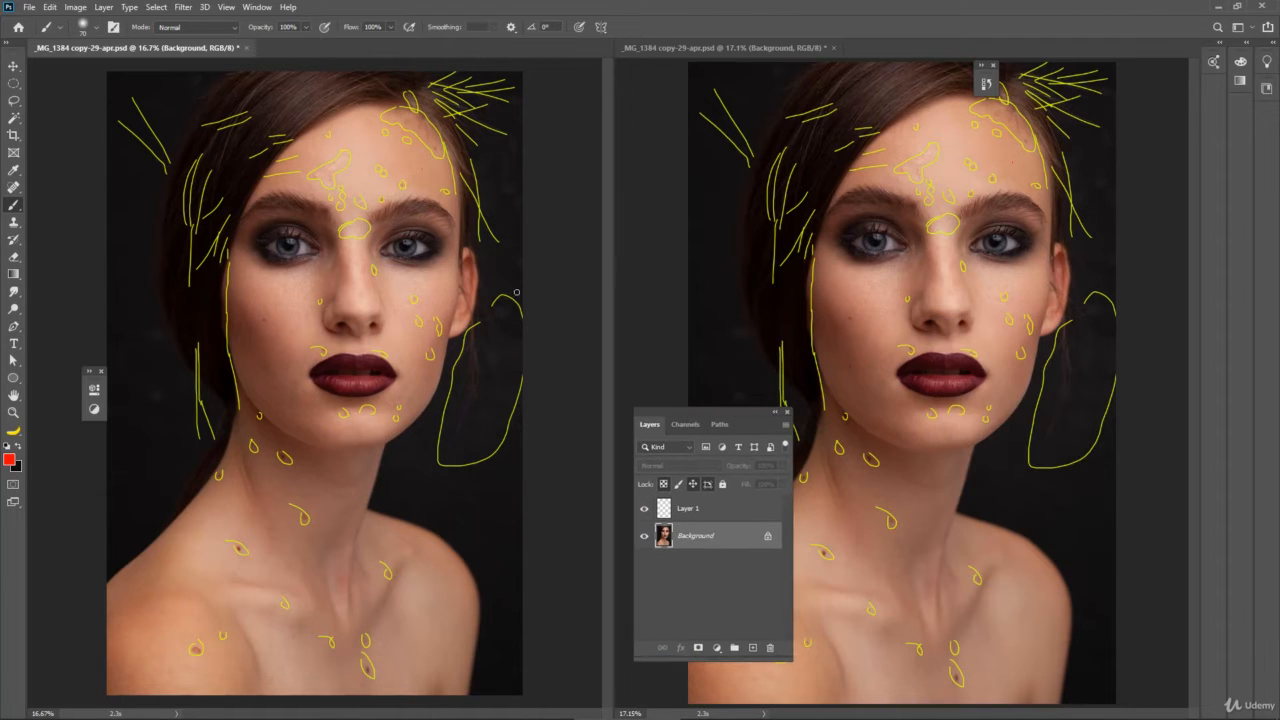
# - Examine the marked forehead, eye and nose areas up close while the second window keeps the full portrait in view
pyautogui.keyDown('ctrl'); pyautogui.click(388, 278); pyautogui.keyUp('ctrl')
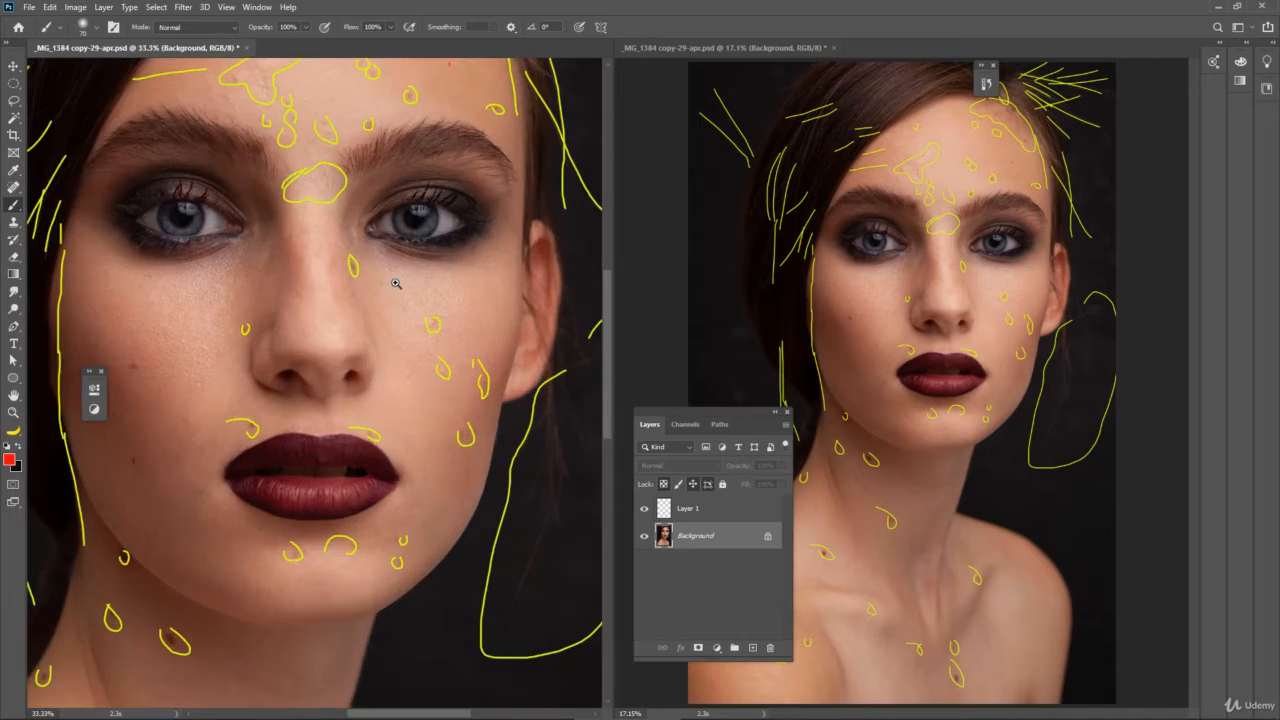
pyautogui.keyDown('ctrl'); pyautogui.click(396, 283); pyautogui.keyUp('ctrl')
pyautogui.keyDown('ctrl'); pyautogui.click(396, 283); pyautogui.keyUp('ctrl')
pyautogui.moveTo(391, 252); pyautogui.dragTo(533, 489)
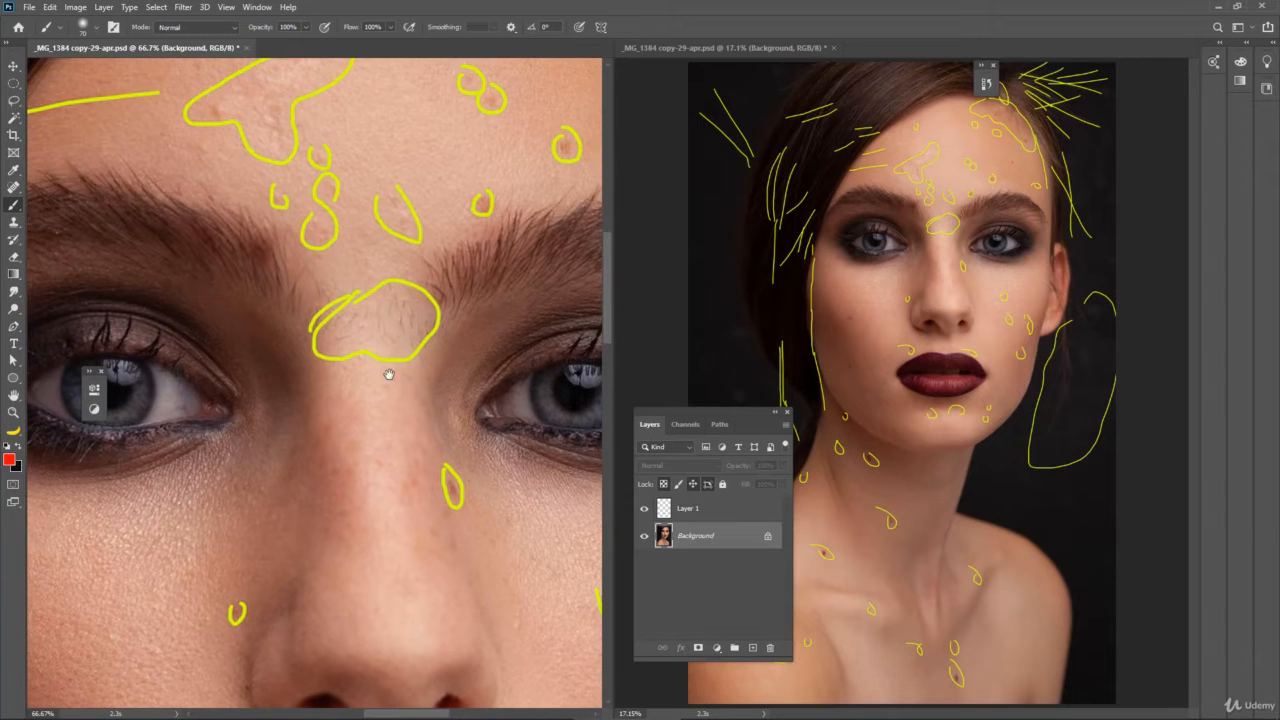
pyautogui.moveTo(286, 289); pyautogui.dragTo(383, 402)
pyautogui.moveTo(476, 351); pyautogui.dragTo(351, 442)
pyautogui.moveTo(466, 434); pyautogui.dragTo(410, 286)
pyautogui.keyDown('ctrl'); pyautogui.click(432, 348); pyautogui.keyUp('ctrl')
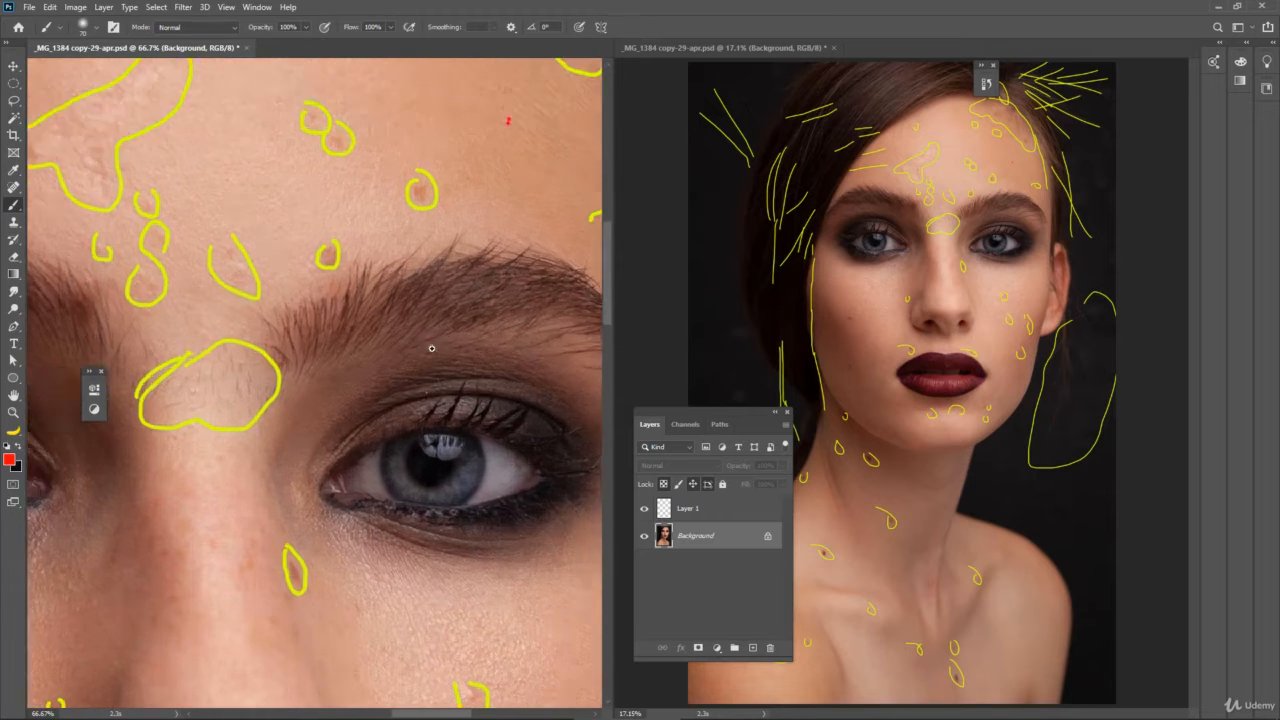
pyautogui.moveTo(452, 403); pyautogui.dragTo(429, 217)
pyautogui.moveTo(411, 422); pyautogui.dragTo(427, 286)
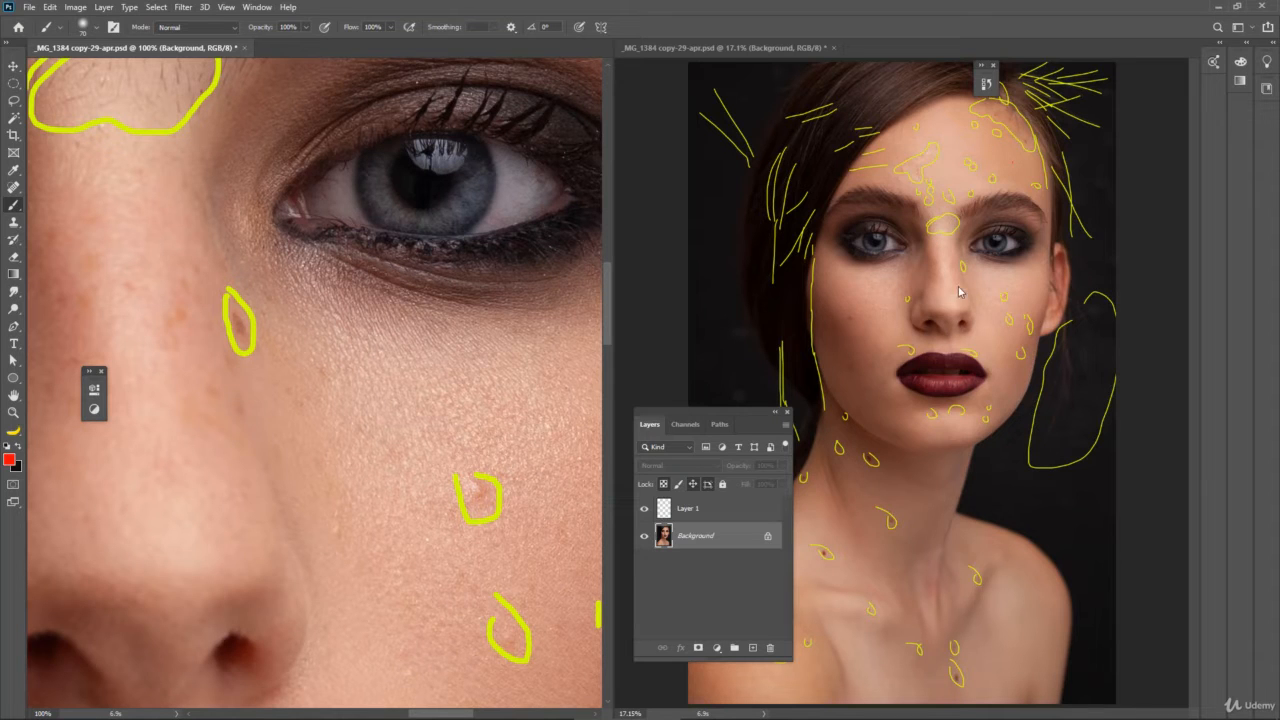
# - Hide the yellow markings on Layer 1, comparing the forehead blemishes with and without them
pyautogui.click(644, 508)
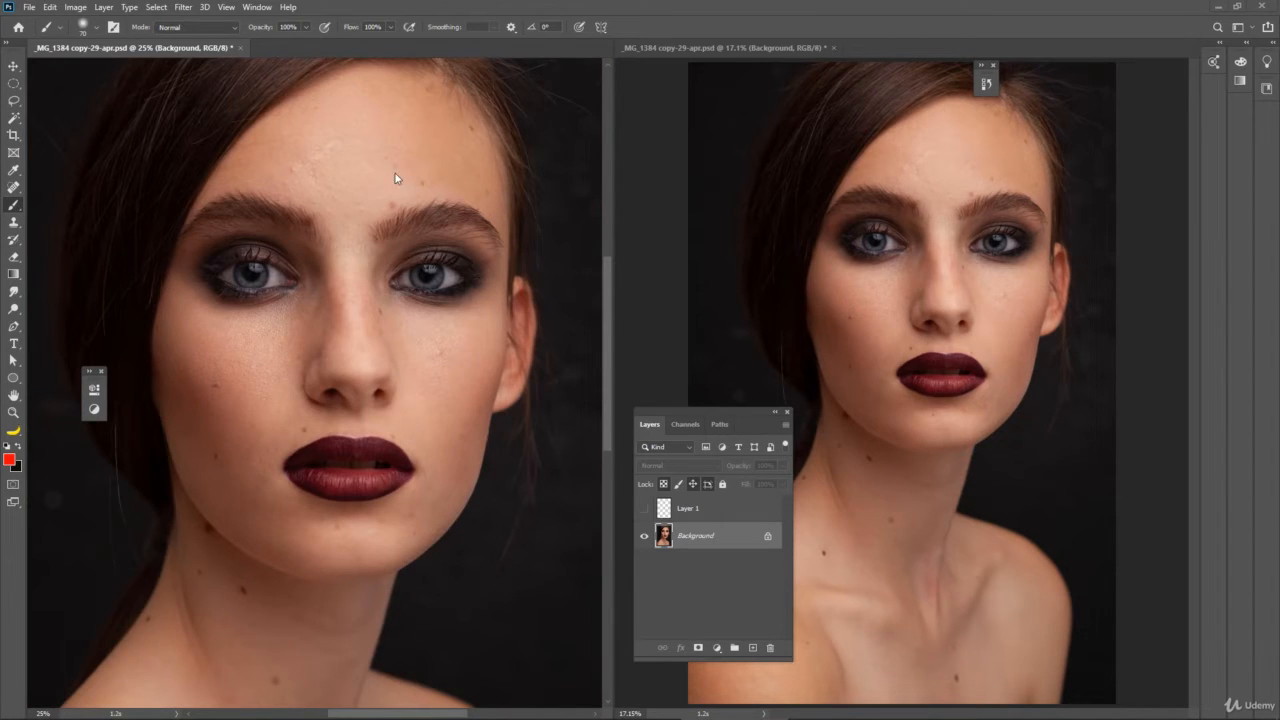
pyautogui.click(403, 169)
pyautogui.hotkey('ctrl', 'z')
pyautogui.keyDown('ctrl'); pyautogui.click(400, 155); pyautogui.keyUp('ctrl')
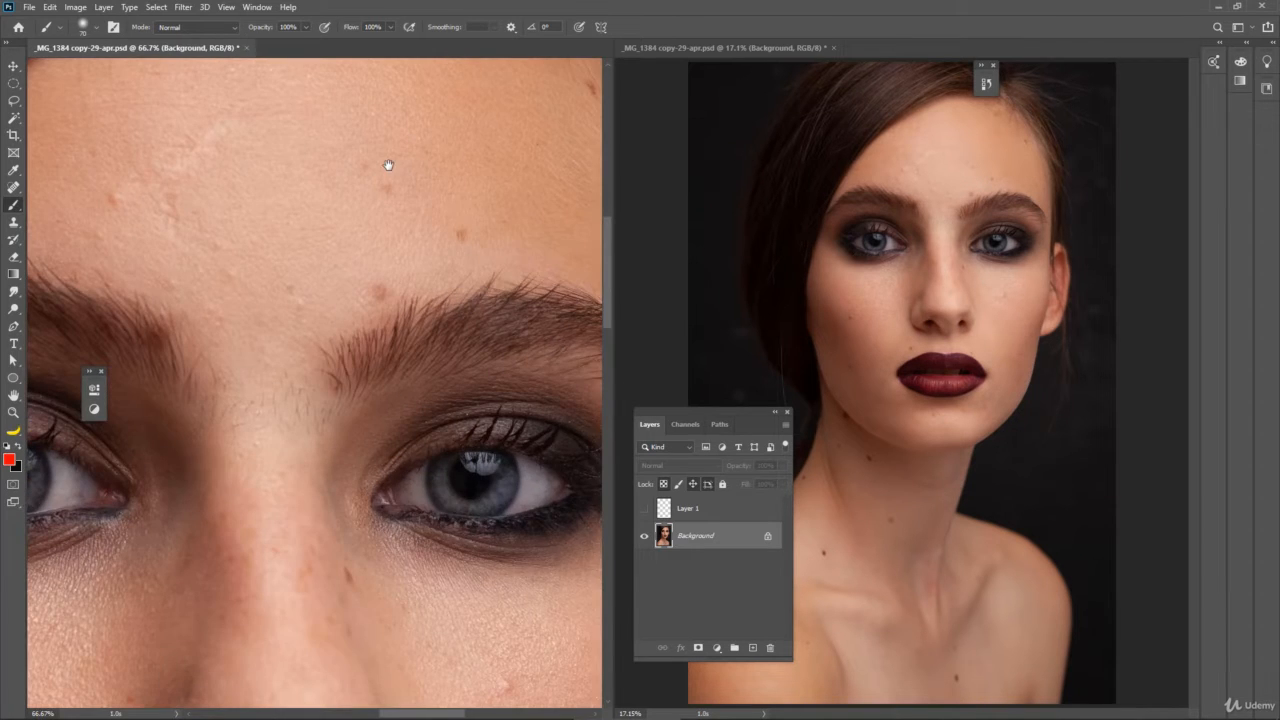
pyautogui.moveTo(388, 164); pyautogui.dragTo(334, 266)
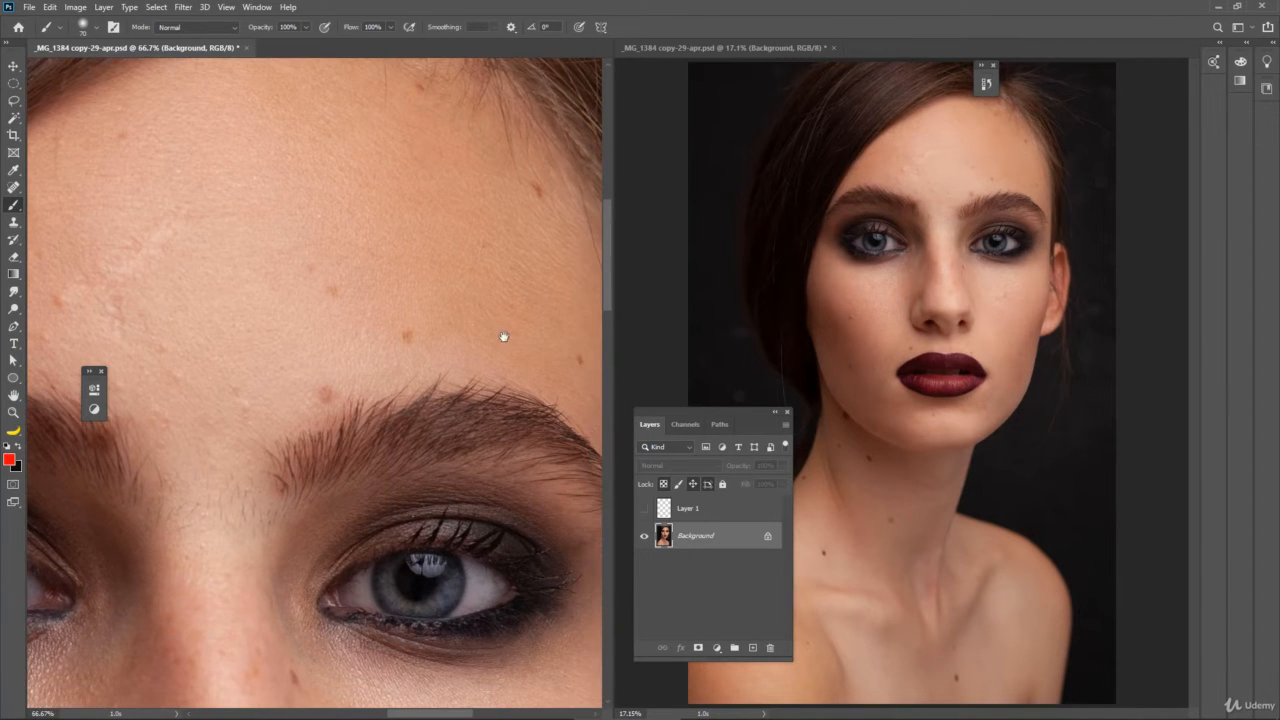
pyautogui.click(644, 508)
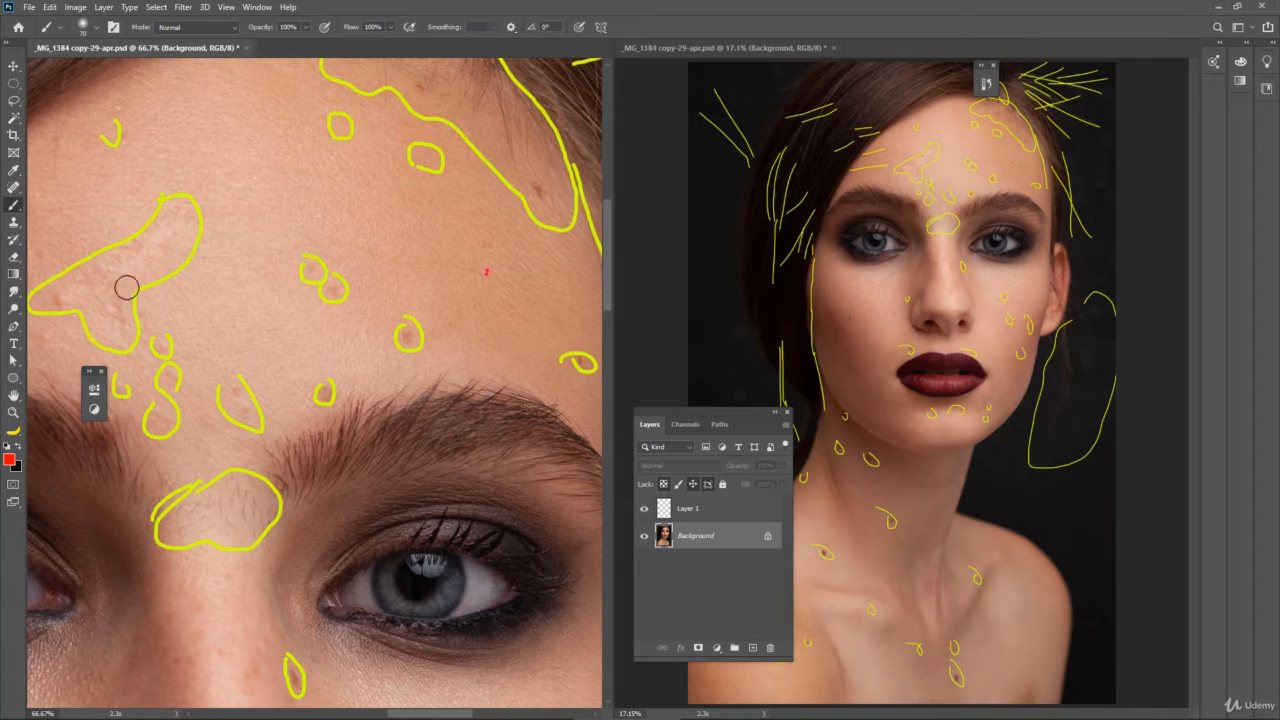
pyautogui.click(644, 508)
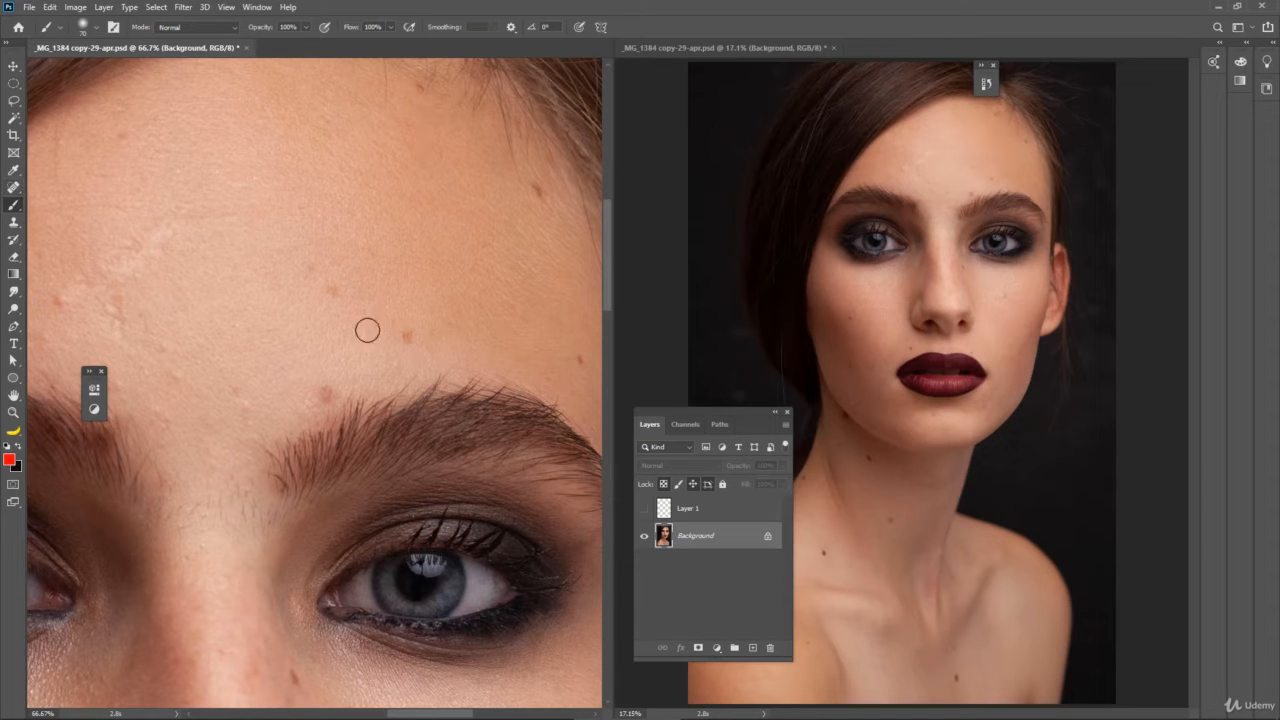
# - Heal the brown spot above the eyebrow directly on the Background layer with the Spot Healing Brush
pyautogui.click(14, 188)
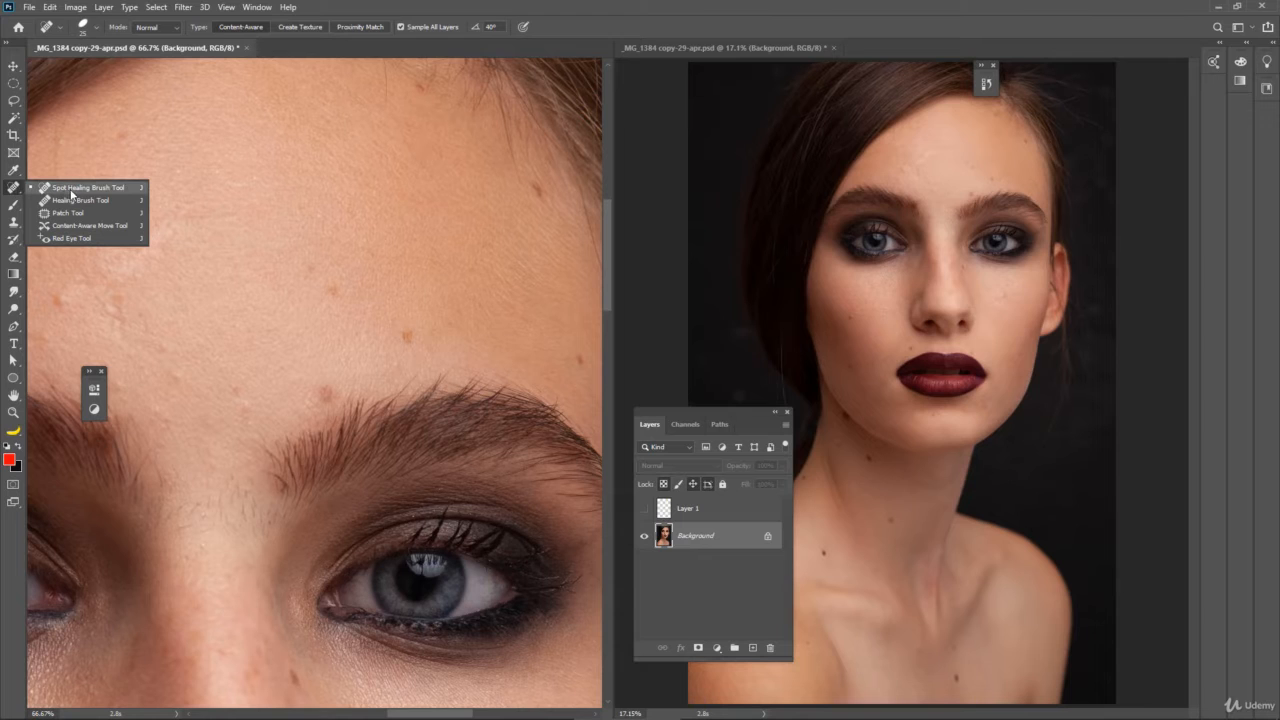
pyautogui.click(80, 188)
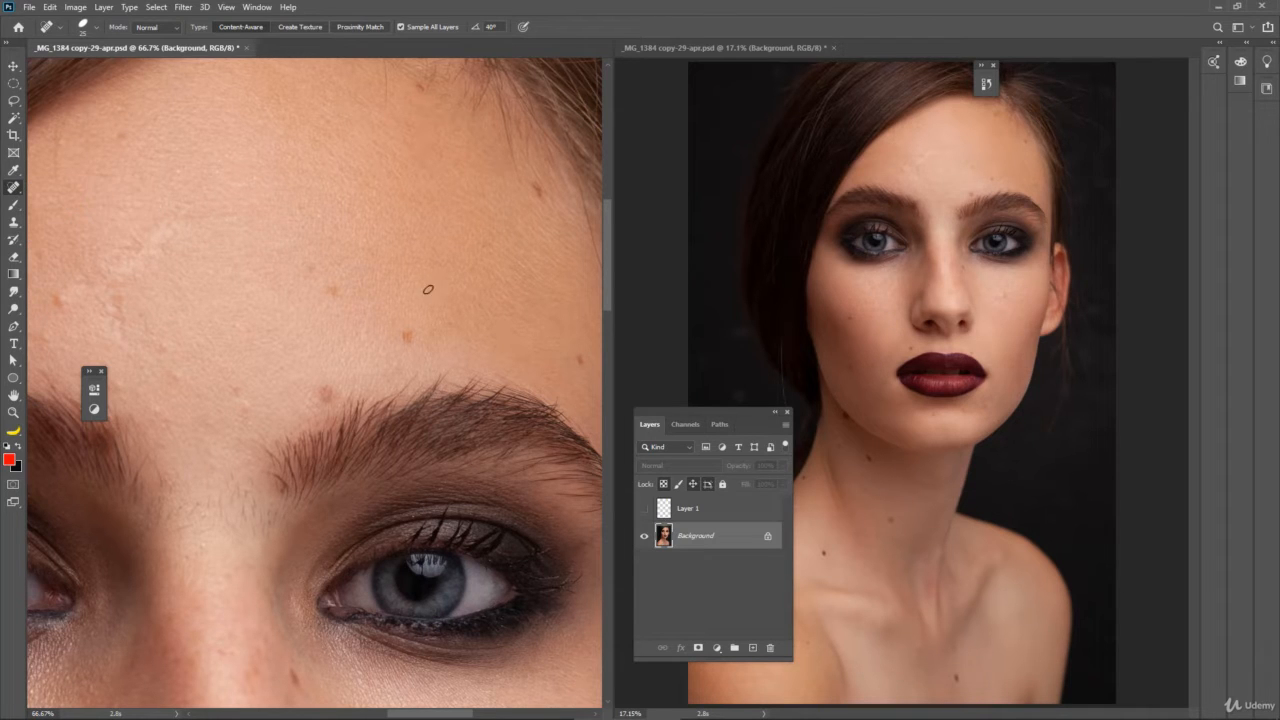
pyautogui.moveTo(406, 286); pyautogui.dragTo(360, 217)
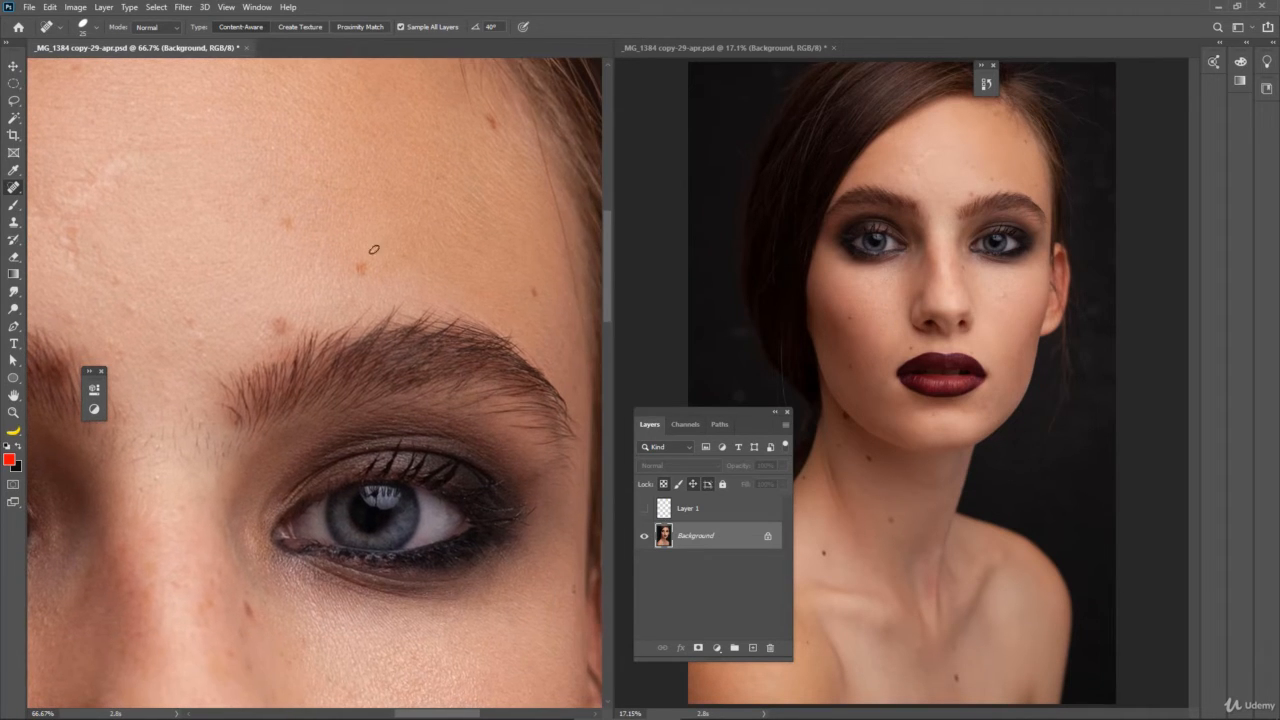
pyautogui.keyDown('ctrl'); pyautogui.click(372, 269); pyautogui.keyUp('ctrl')
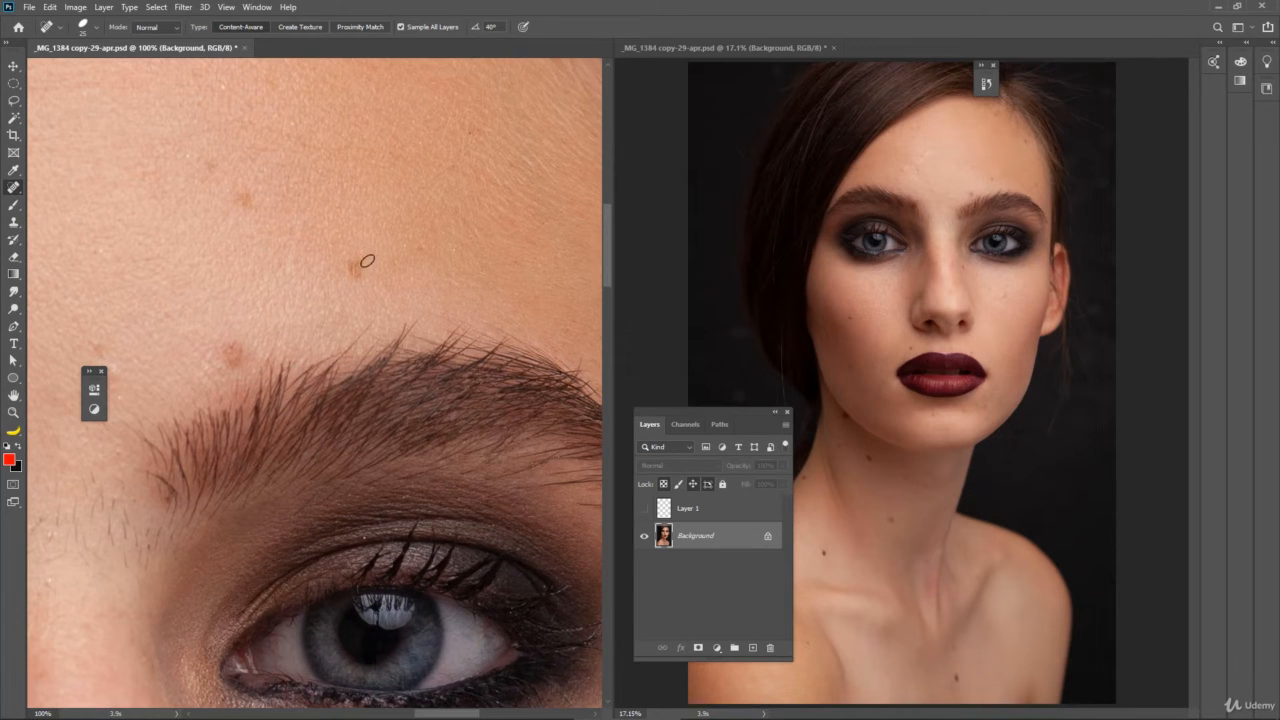
pyautogui.moveTo(337, 266)
pyautogui.mouseDown()
pyautogui.moveTo(362, 272)
pyautogui.moveTo(357, 252)
pyautogui.mouseUp()
# - Set the Spot Healing Brush angle to 54° and heal the small spots on the middle of the forehead
pyautogui.rightClick(331, 161)
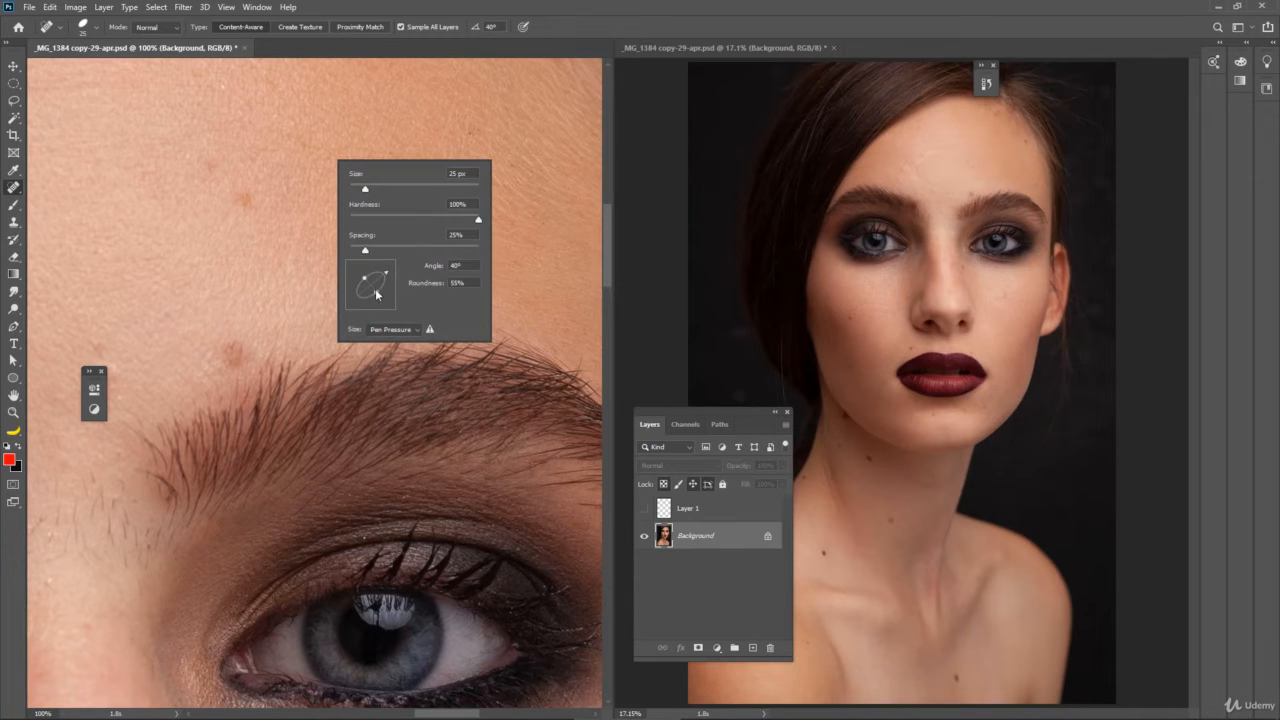
pyautogui.moveTo(392, 290)
pyautogui.mouseDown()
pyautogui.moveTo(372, 256)
pyautogui.moveTo(386, 291)
pyautogui.moveTo(382, 270)
pyautogui.moveTo(375, 289)
pyautogui.mouseUp()
pyautogui.press('Return')
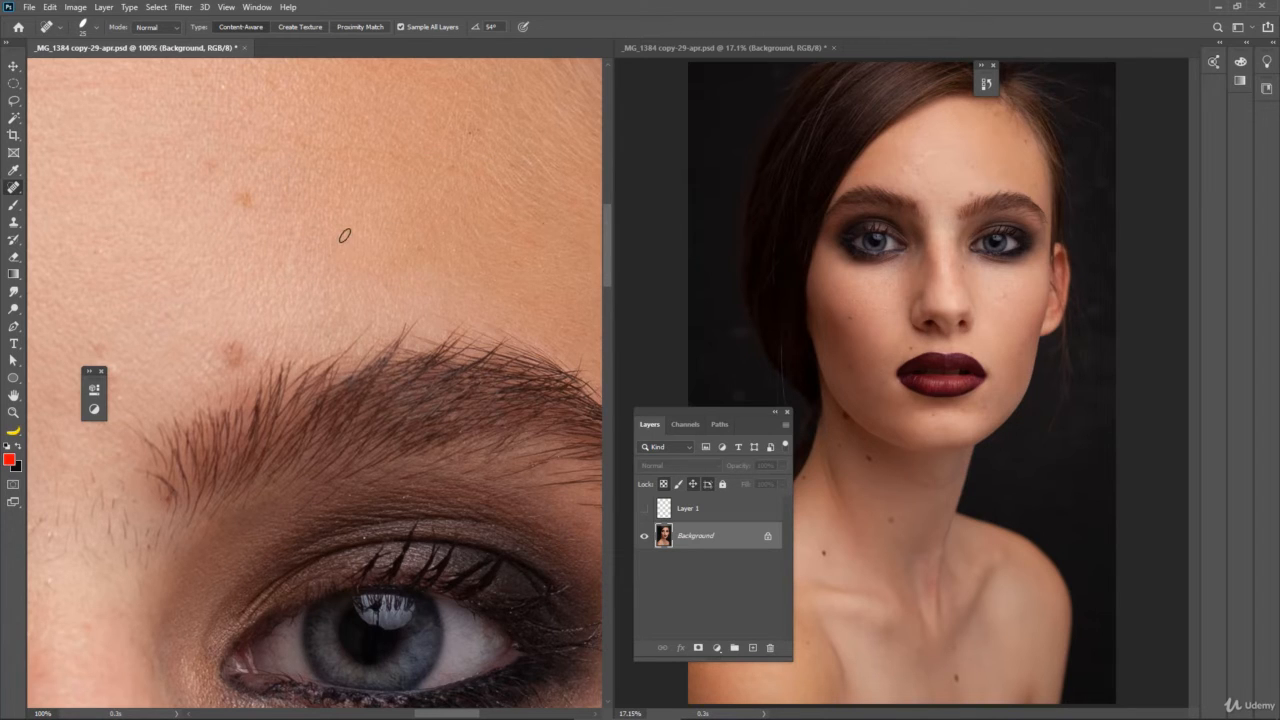
pyautogui.moveTo(206, 162); pyautogui.dragTo(252, 210)
pyautogui.moveTo(281, 263); pyautogui.dragTo(285, 264)
# - Add an empty layer directly above the Background and heal the spot beside the eyebrow's outer end on it
pyautogui.moveTo(431, 205); pyautogui.dragTo(385, 341)
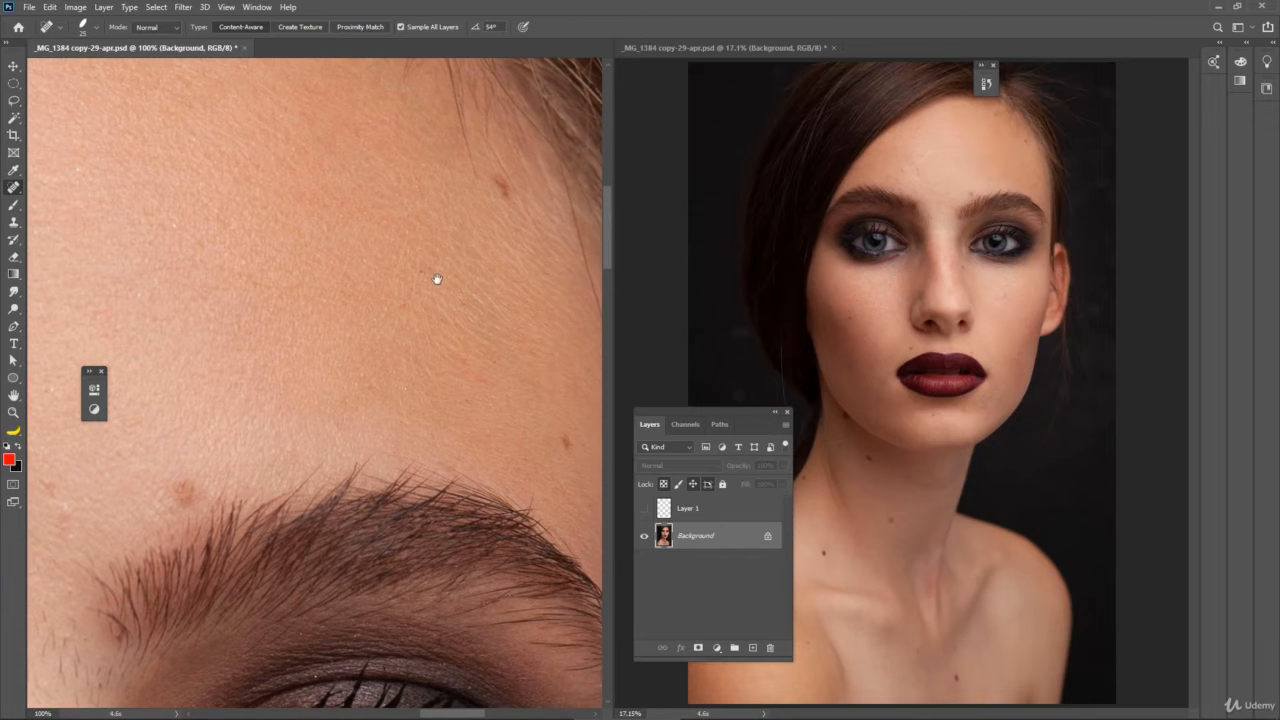
pyautogui.moveTo(342, 226); pyautogui.dragTo(258, 244)
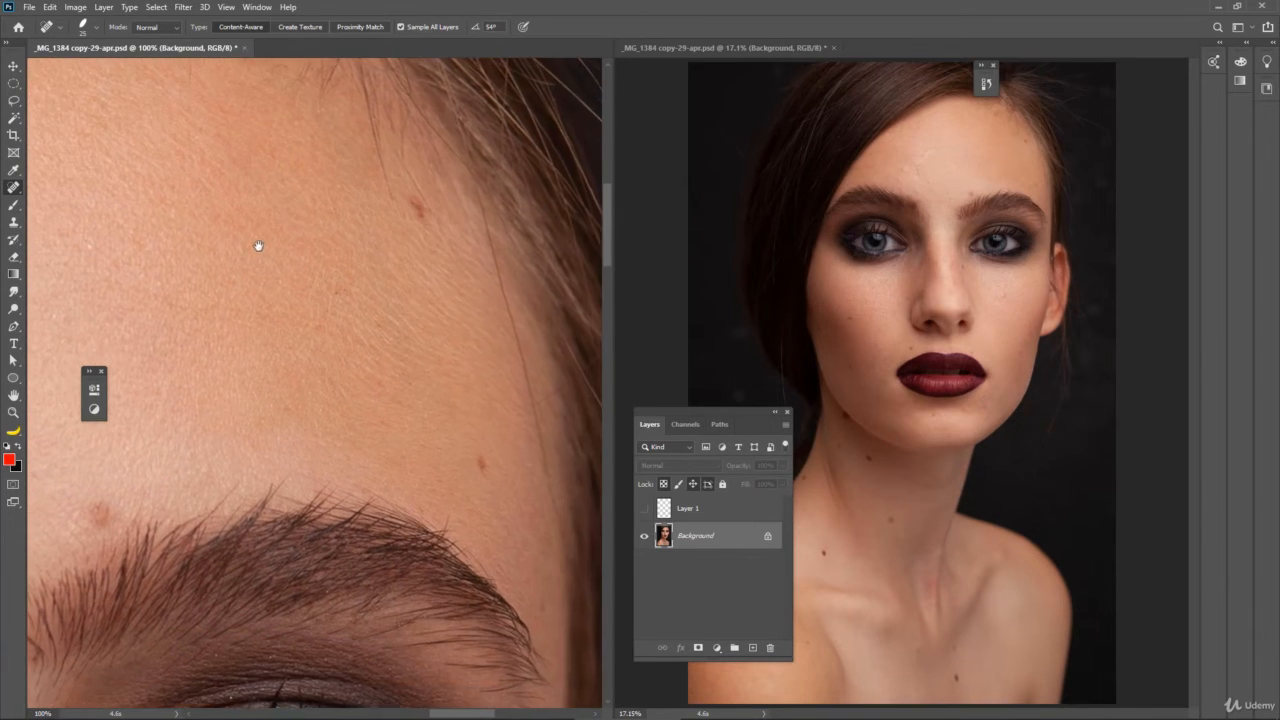
pyautogui.moveTo(341, 307); pyautogui.dragTo(320, 220)
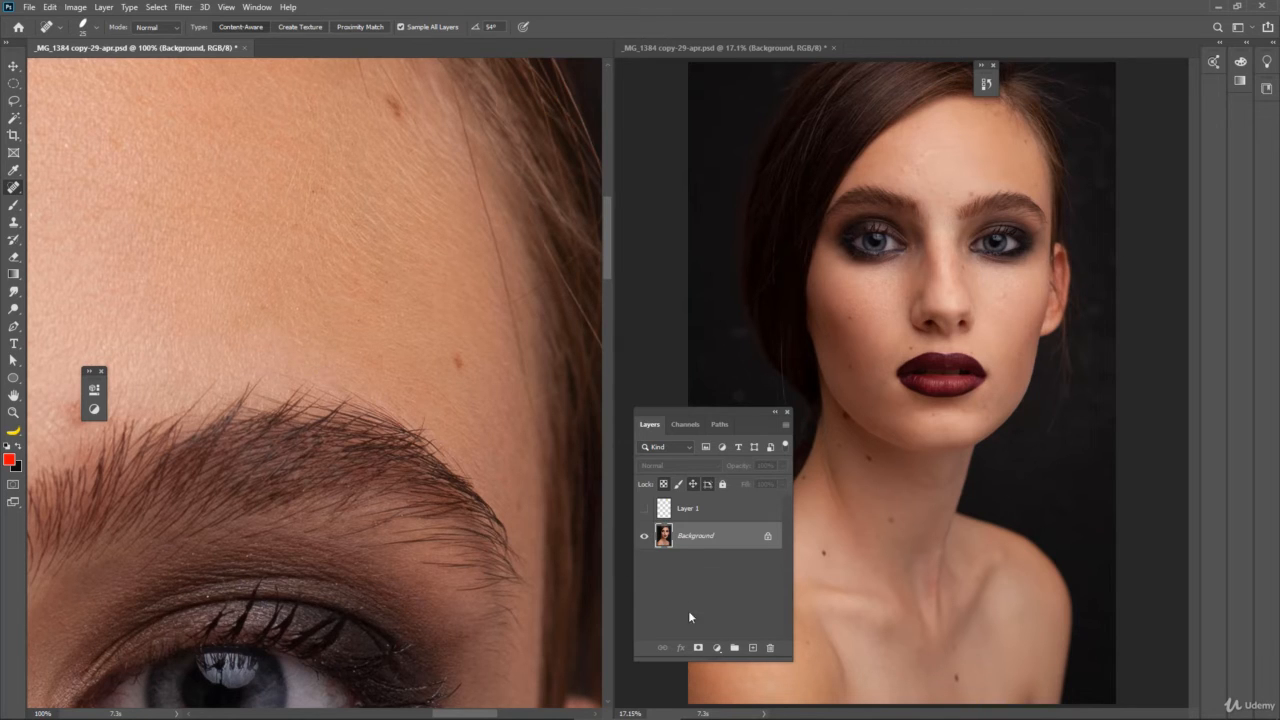
pyautogui.click(754, 648)
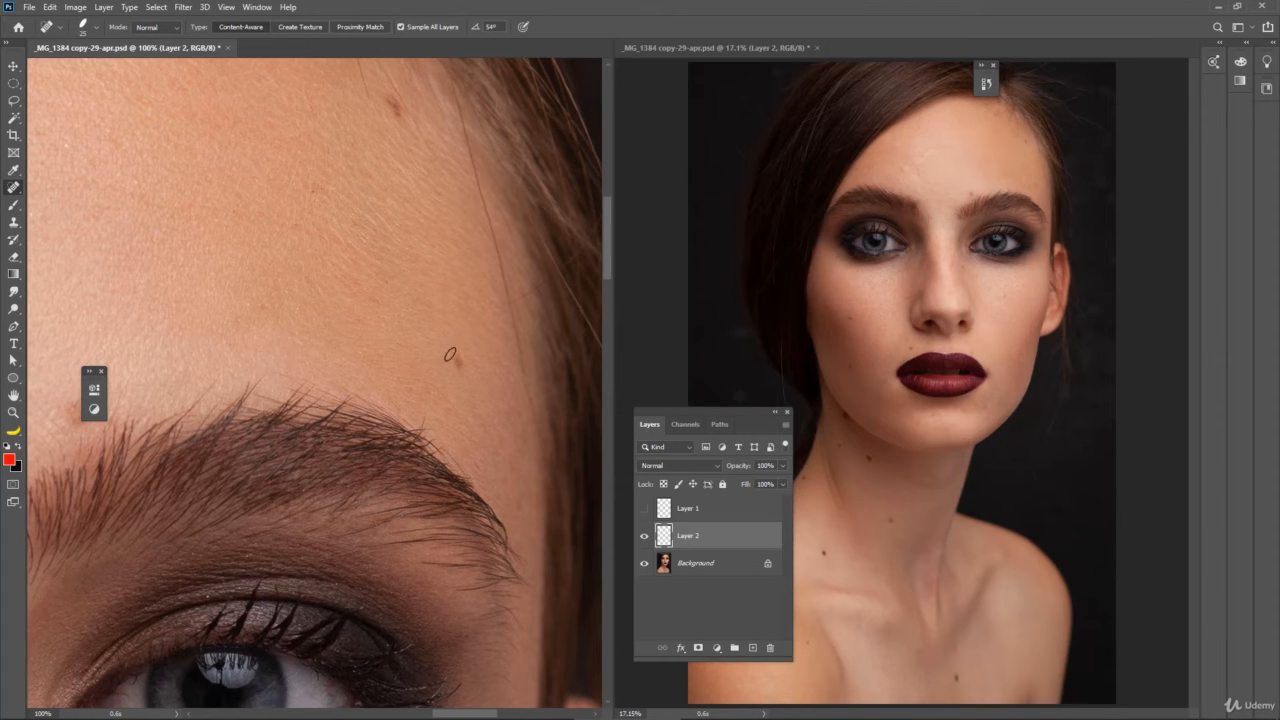
pyautogui.moveTo(450, 351); pyautogui.dragTo(460, 366)
# - Check the healed patch by toggling the new layer's visibility and viewing that layer without the Background
pyautogui.click(644, 536)
pyautogui.click(644, 536)
pyautogui.click(644, 564)
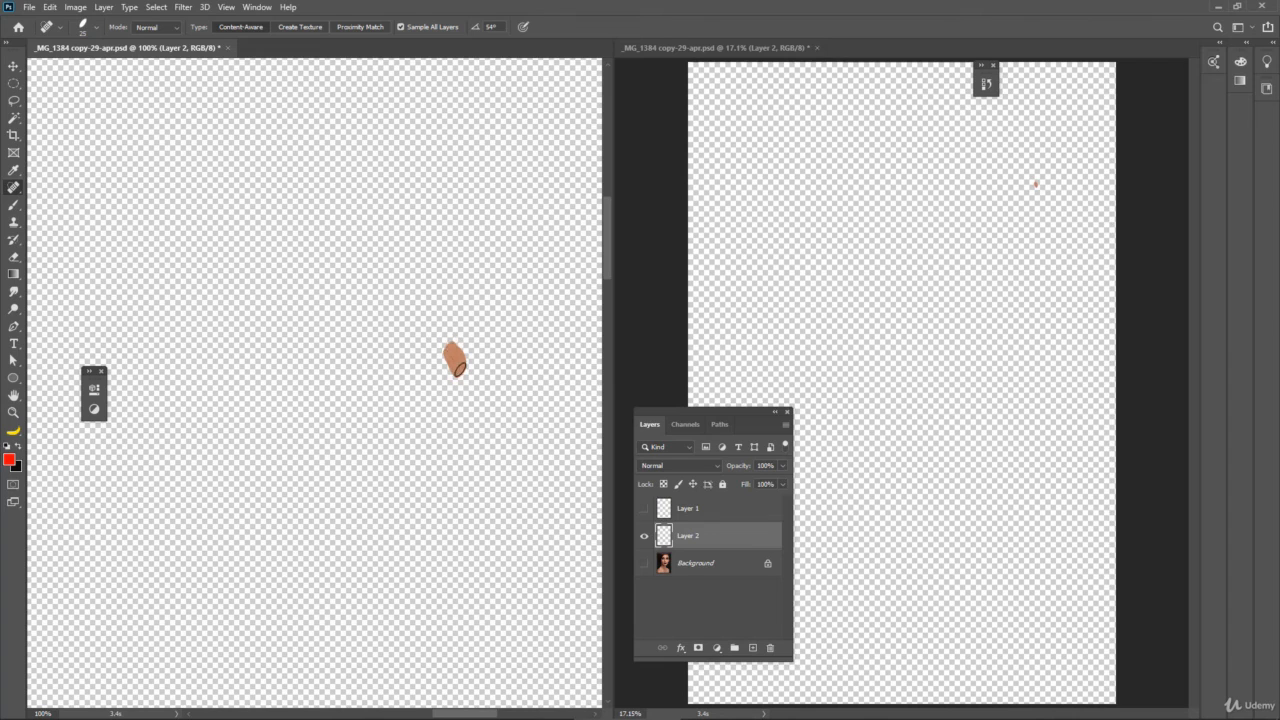
pyautogui.click(646, 564)
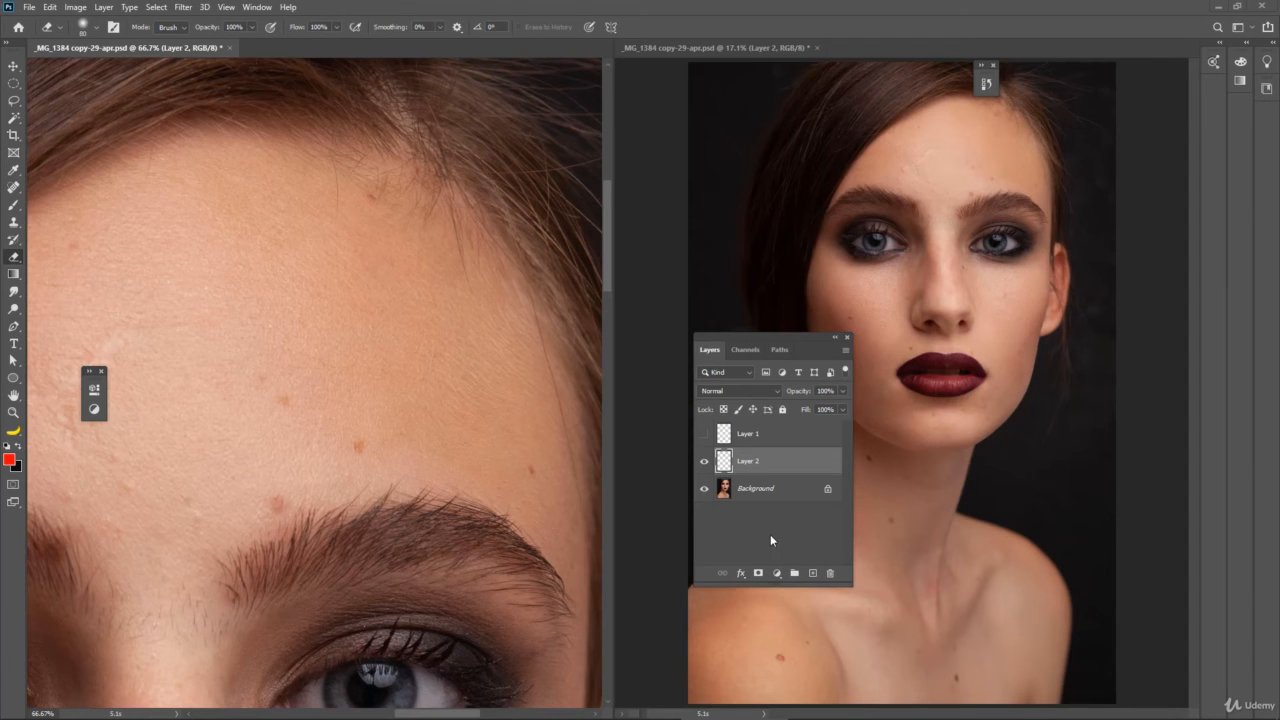
# - Rename the retouching layer Spot-healing and heal the forehead spots above the eyebrow with the Spot Healing Brush
pyautogui.doubleClick(755, 463)
pyautogui.write('s')
pyautogui.click(13, 187)
pyautogui.moveTo(518, 456); pyautogui.dragTo(536, 474)
pyautogui.moveTo(348, 440); pyautogui.dragTo(365, 446)
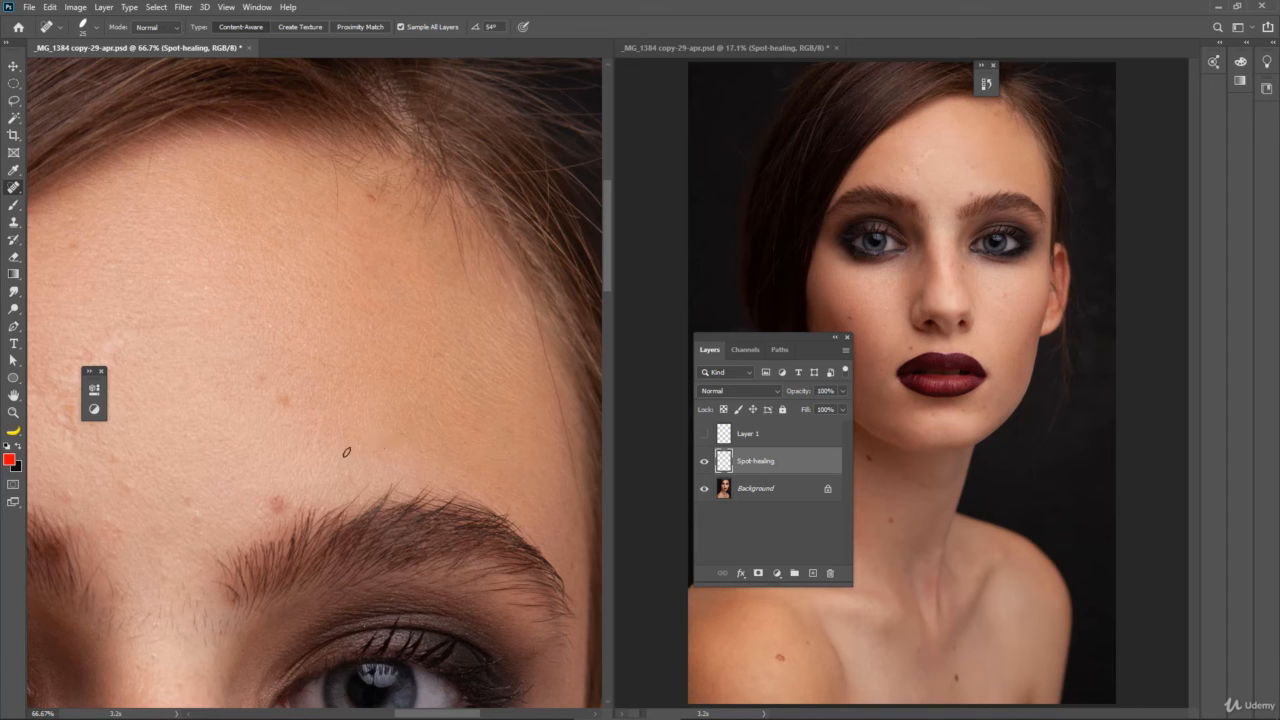
pyautogui.moveTo(272, 501); pyautogui.dragTo(267, 499)
pyautogui.press('e')
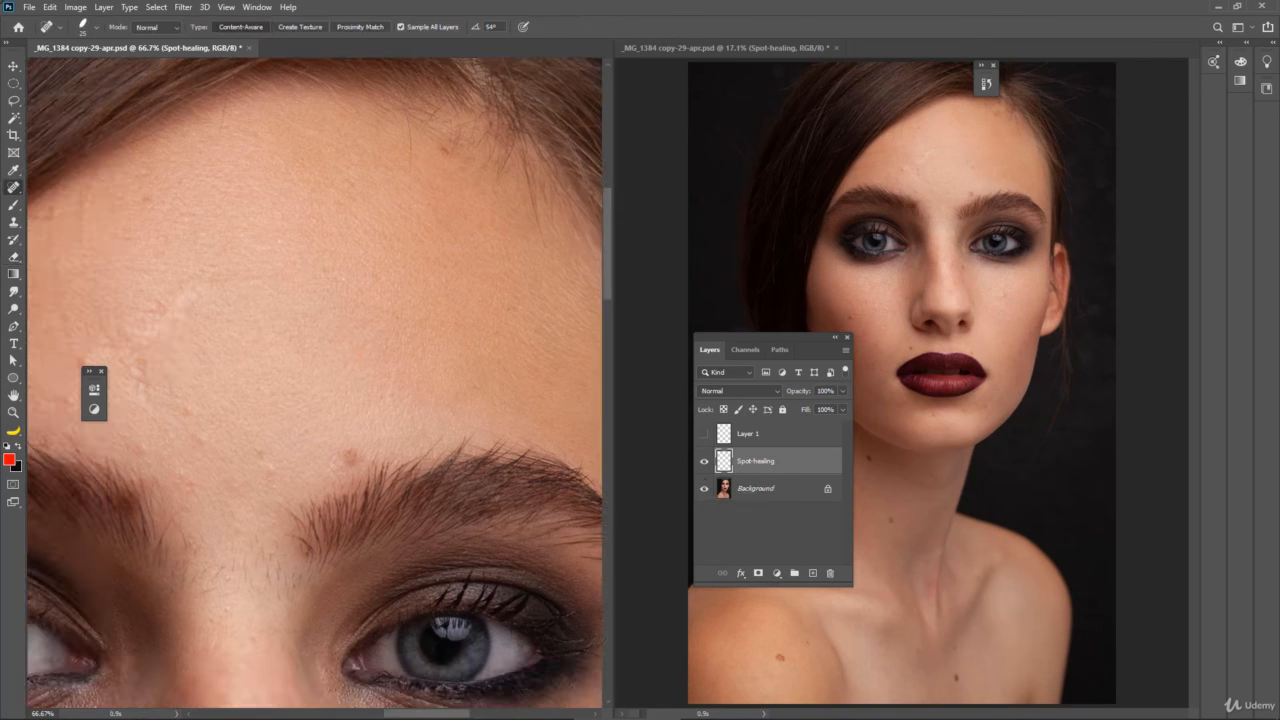
# - Heal the reddish spot above the eyebrow's inner end and the blemish near the hairline on the Spot-healing layer
pyautogui.moveTo(345, 462); pyautogui.dragTo(349, 457)
pyautogui.moveTo(445, 153); pyautogui.dragTo(440, 156)
pyautogui.moveTo(411, 377)
pyautogui.mouseDown()
pyautogui.moveTo(426, 249)
pyautogui.moveTo(423, 297)
pyautogui.mouseUp()
pyautogui.moveTo(387, 430); pyautogui.dragTo(425, 360)
pyautogui.moveTo(399, 461)
pyautogui.mouseDown()
pyautogui.moveTo(415, 337)
pyautogui.moveTo(404, 355)
pyautogui.mouseUp()
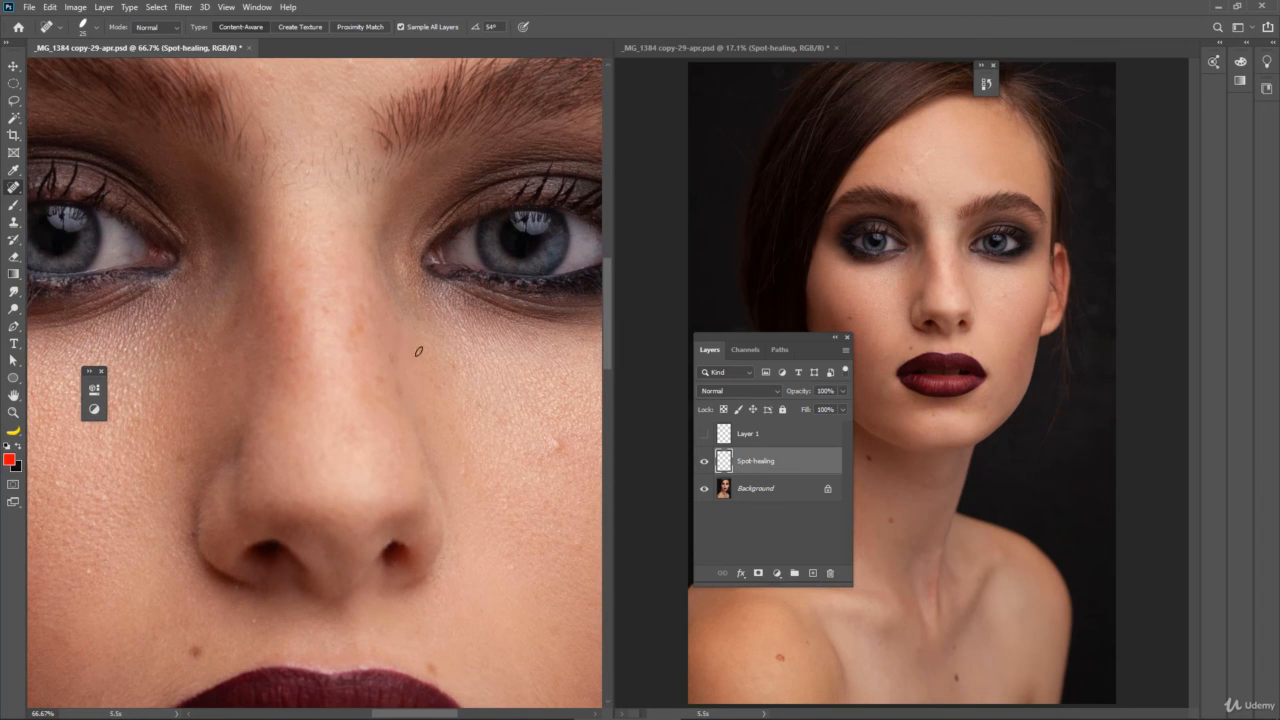